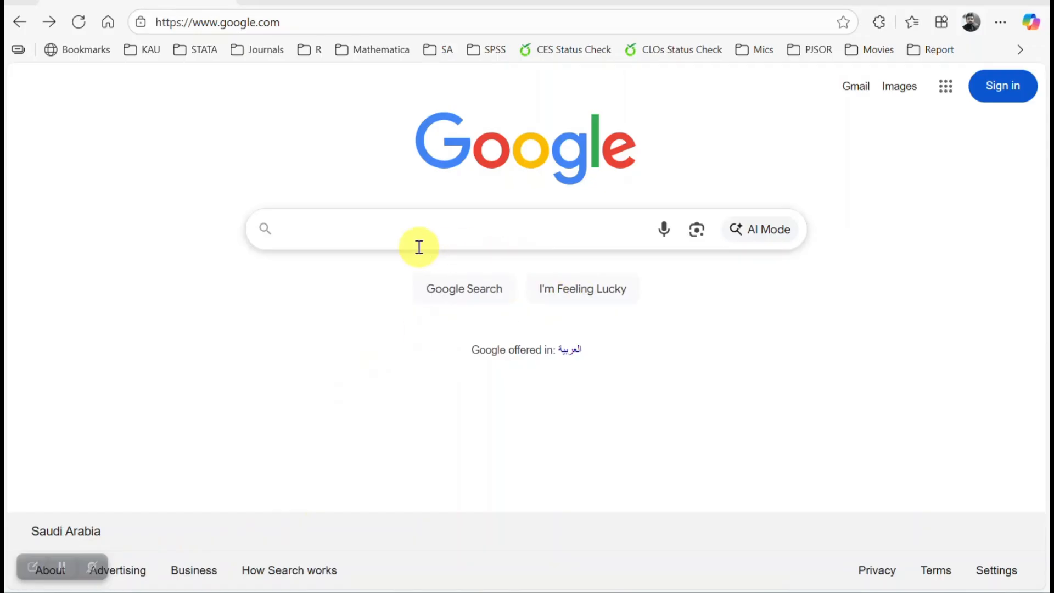
Search Google for datastatpro.
{"action": "left_click", "coordinate": [418, 229]}
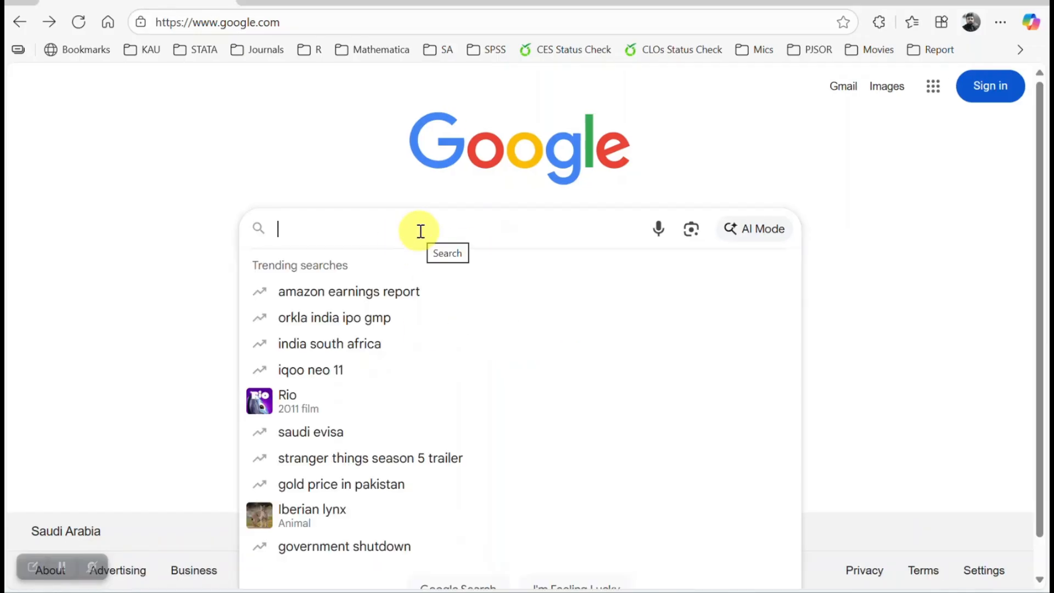
{"action": "type", "text": "datast"}
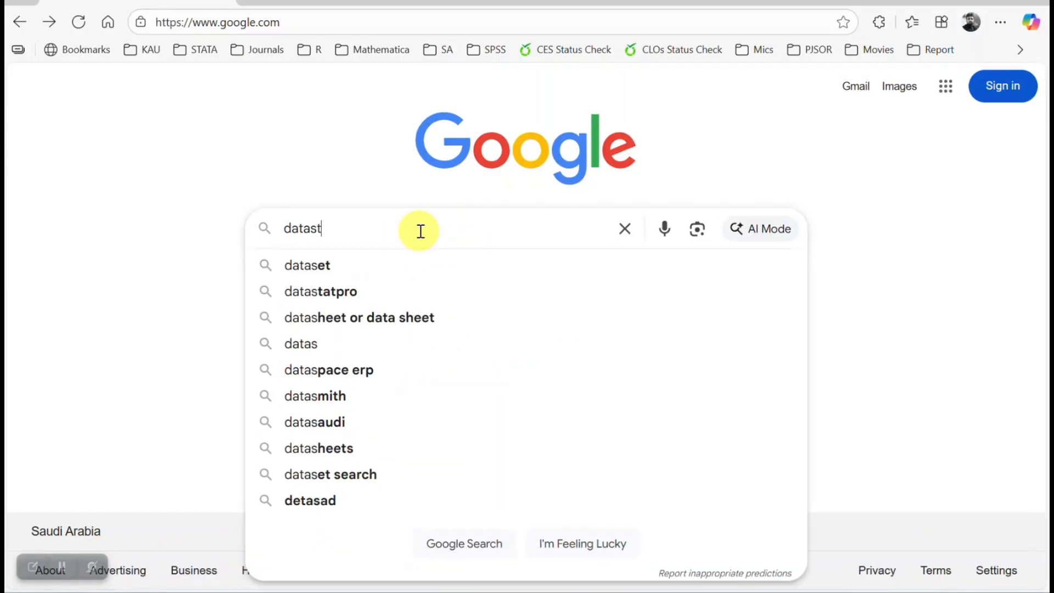
{"action": "type", "text": "atpro"}
{"action": "key", "text": "Return"}
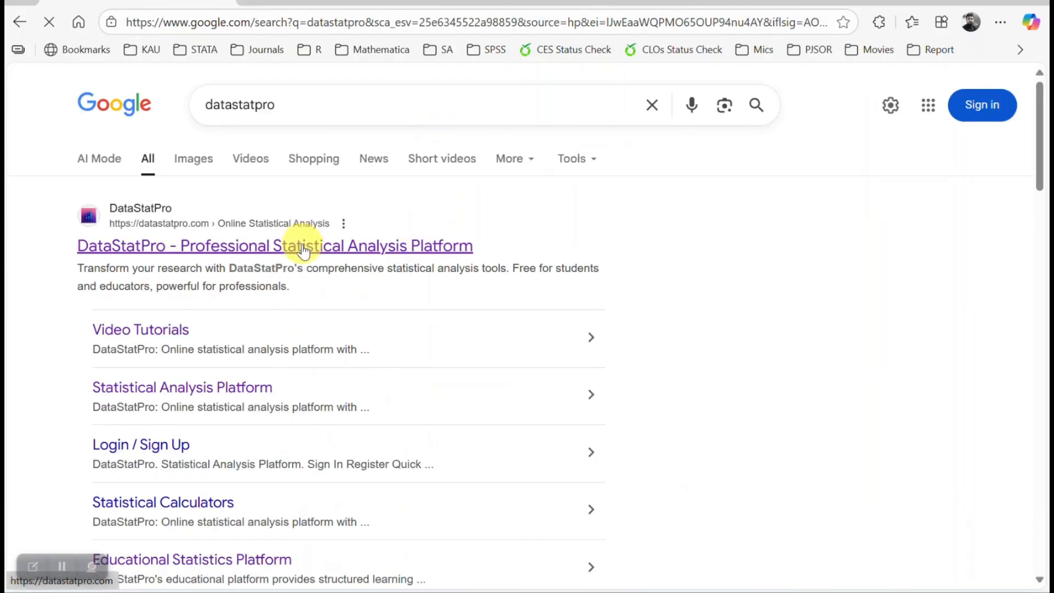
Open the DataStatPro site, sign in with the saved email account, and open the AI Analysis Studio.
{"action": "left_click", "coordinate": [303, 251]}
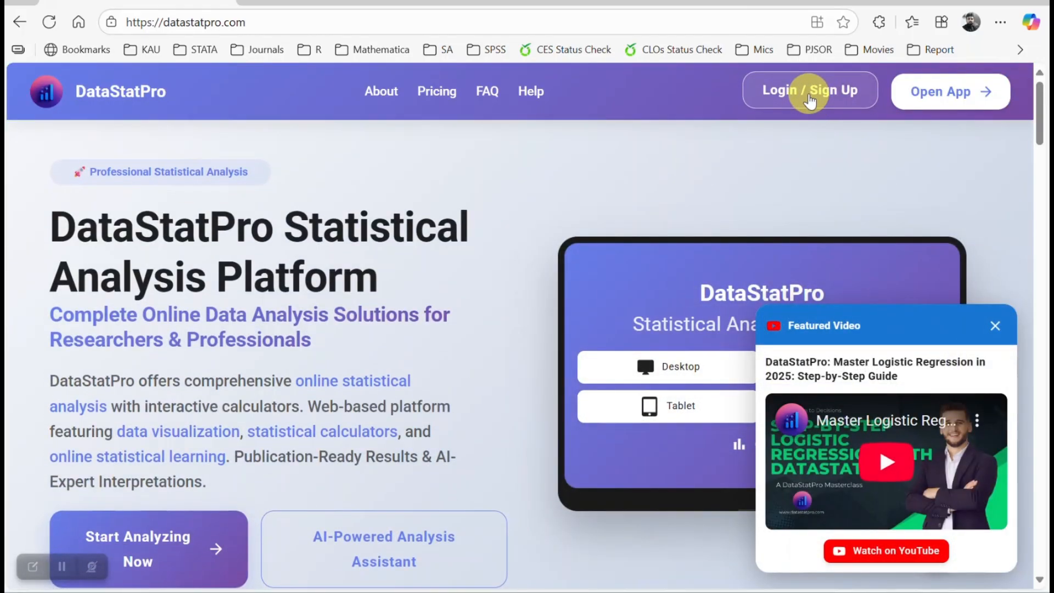
{"action": "left_click", "coordinate": [811, 93]}
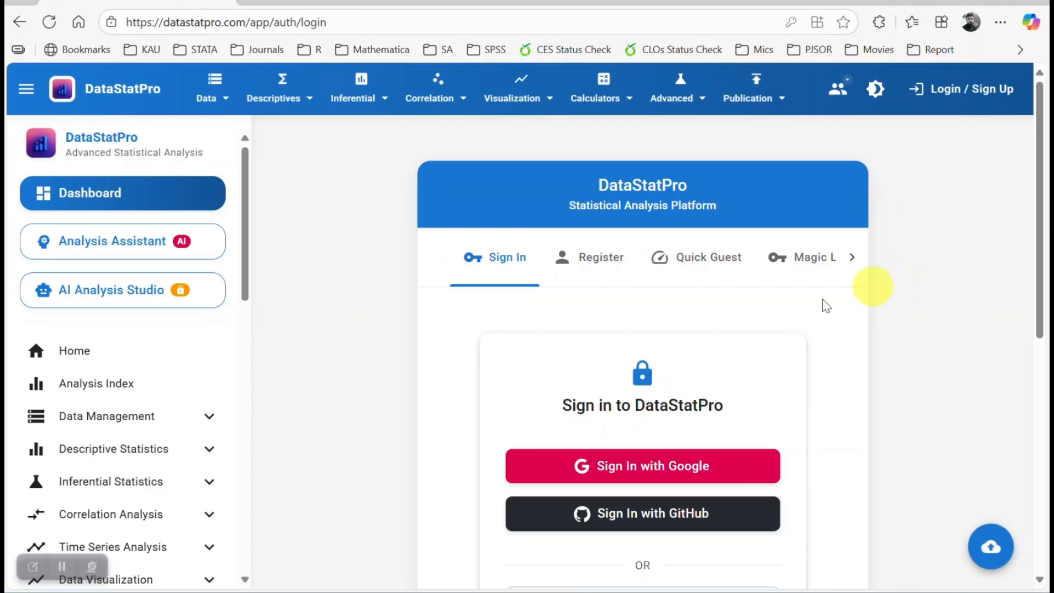
{"action": "scroll", "coordinate": [800, 346], "scroll_direction": "down", "scroll_amount": 5}
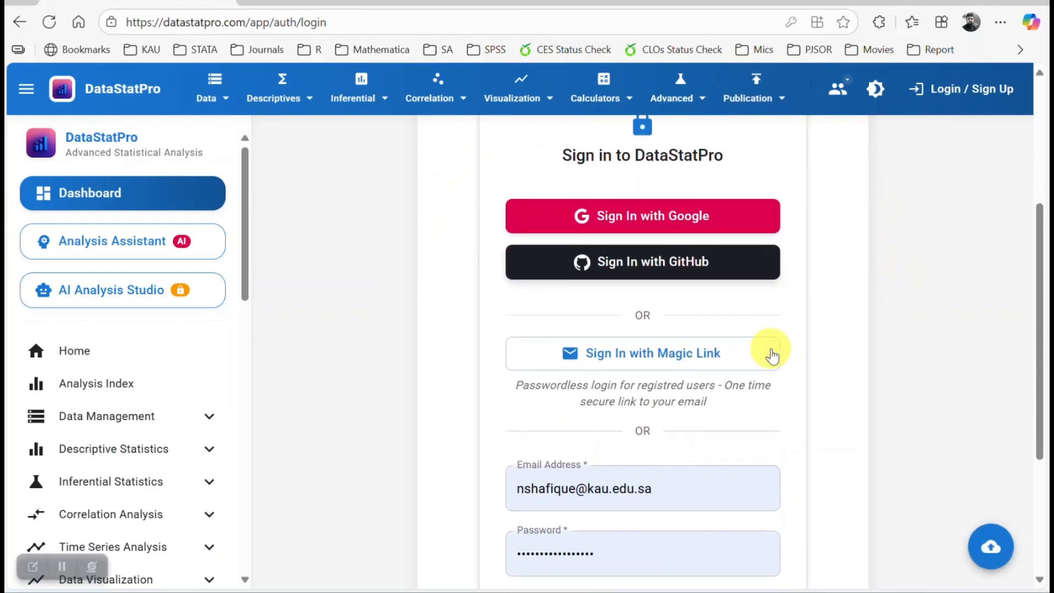
{"action": "scroll", "coordinate": [771, 355], "scroll_direction": "down", "scroll_amount": 2}
{"action": "left_click", "coordinate": [631, 540]}
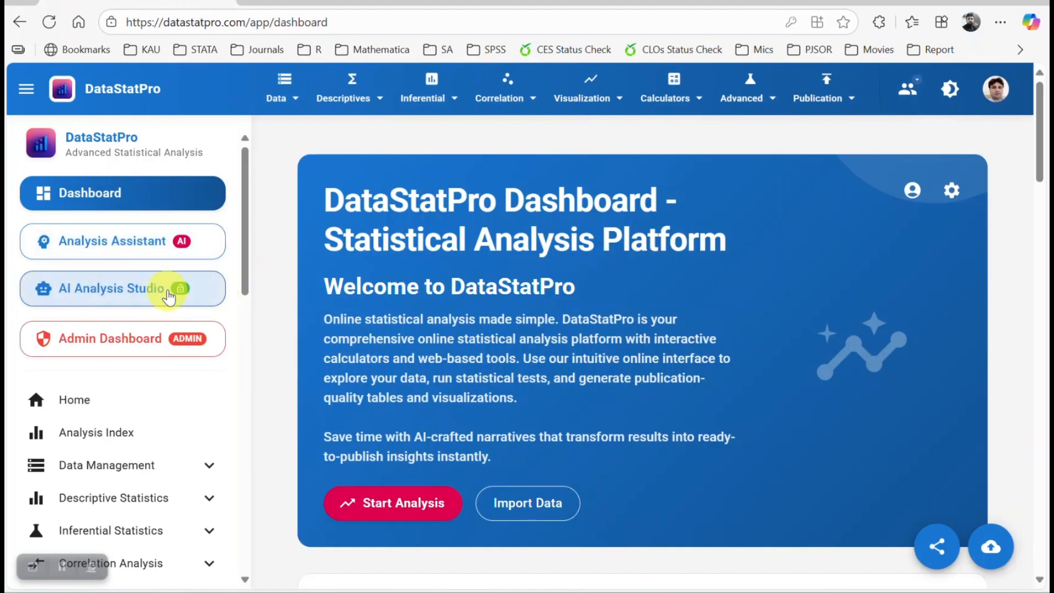
{"action": "left_click", "coordinate": [134, 296]}
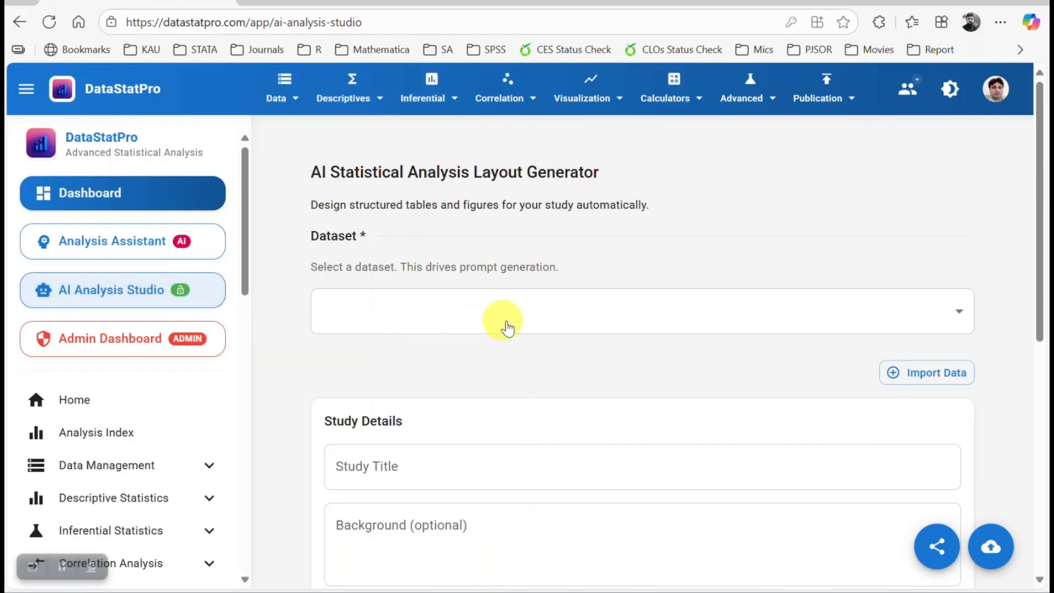
{"action": "left_click", "coordinate": [909, 379]}
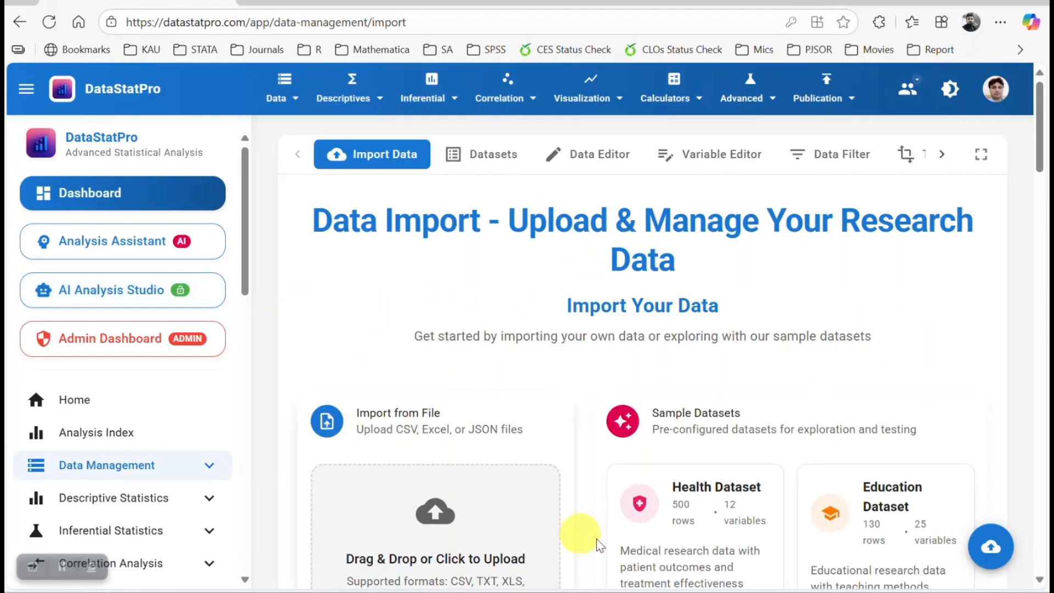
{"action": "scroll", "coordinate": [801, 473], "scroll_direction": "down", "scroll_amount": 7}
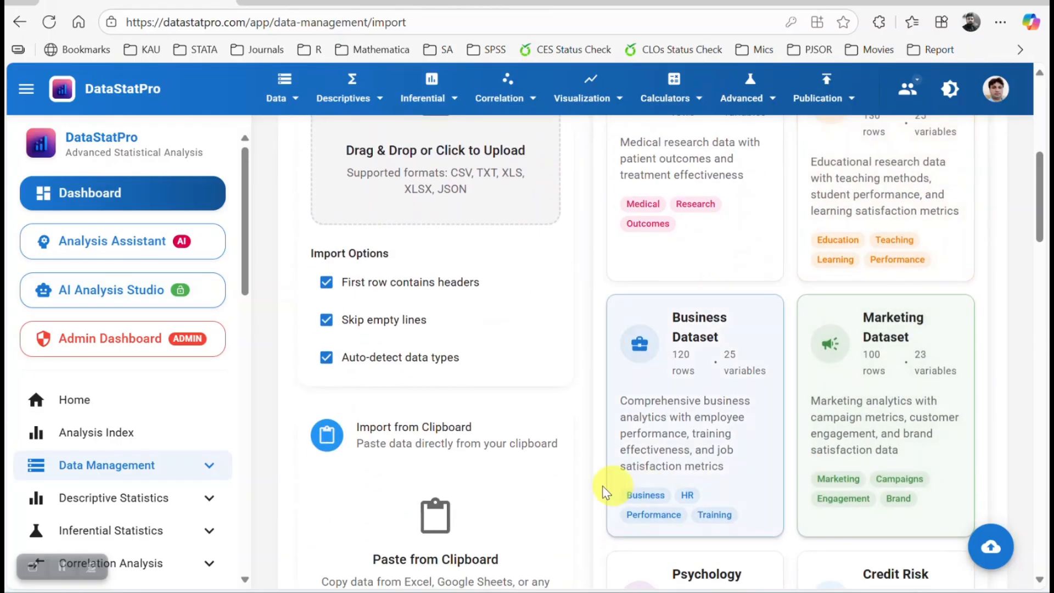
{"action": "left_click", "coordinate": [113, 294]}
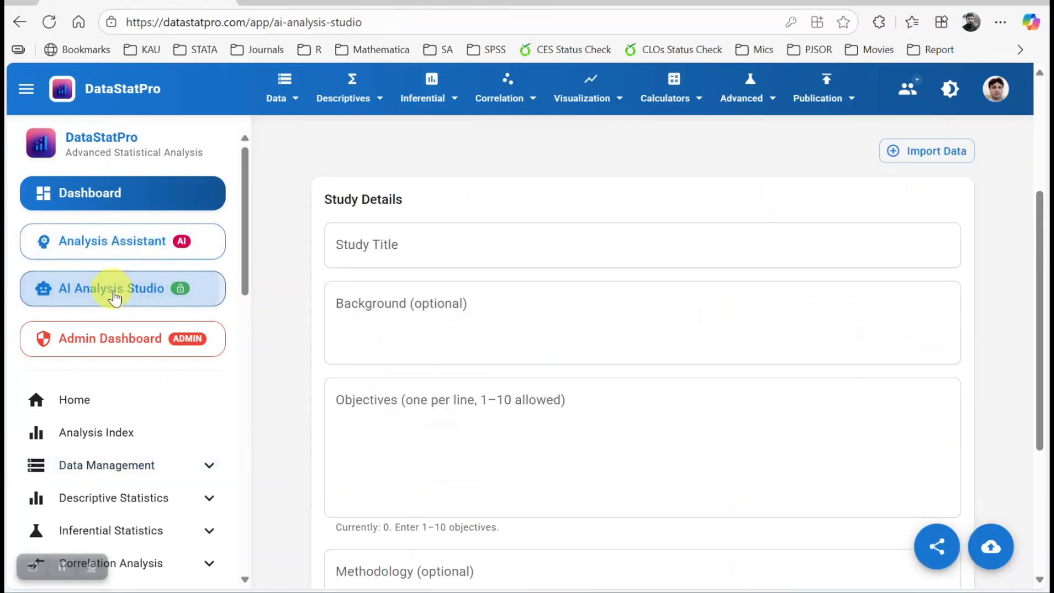
Select the LBW dataset as the dataset for the layout generator.
{"action": "left_click", "coordinate": [923, 321]}
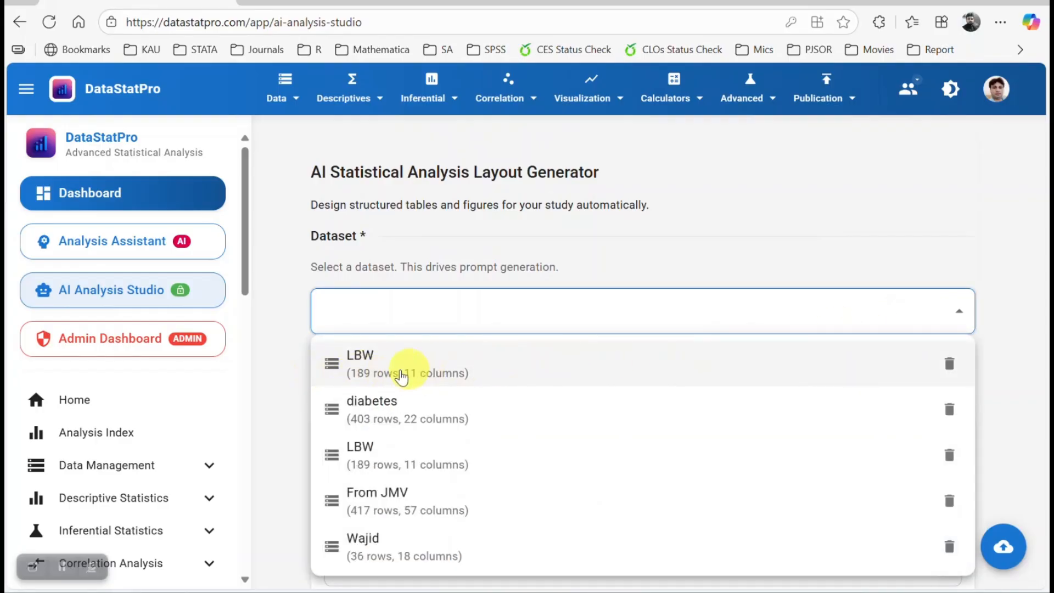
{"action": "left_click", "coordinate": [443, 373]}
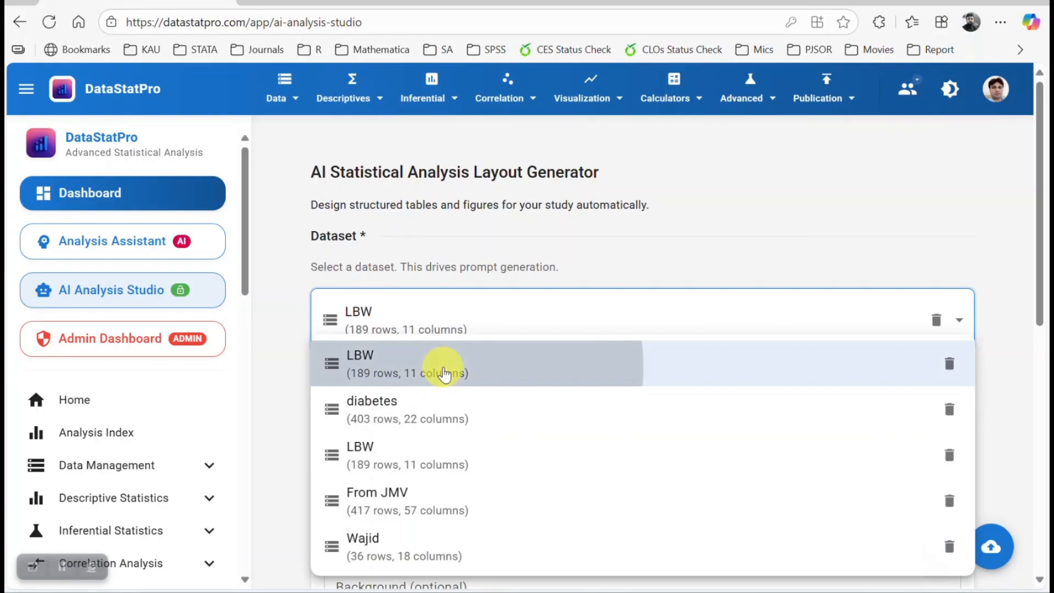
{"action": "scroll", "coordinate": [479, 377], "scroll_direction": "down", "scroll_amount": 4}
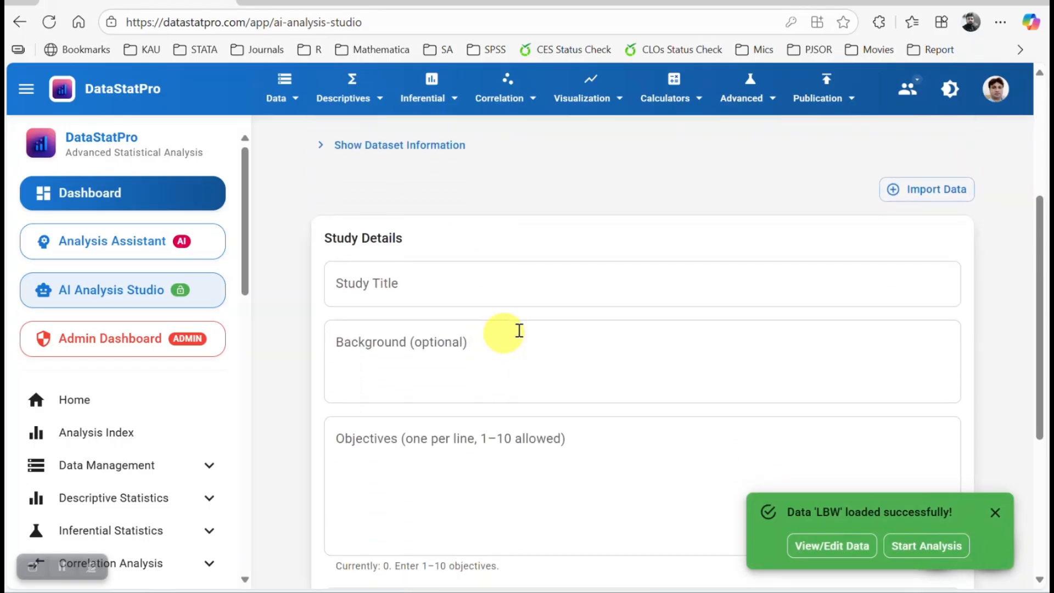
{"action": "scroll", "coordinate": [516, 299], "scroll_direction": "down", "scroll_amount": 2}
Look through the Study Details fields: title, background, objectives and methodology.
{"action": "left_click", "coordinate": [424, 208]}
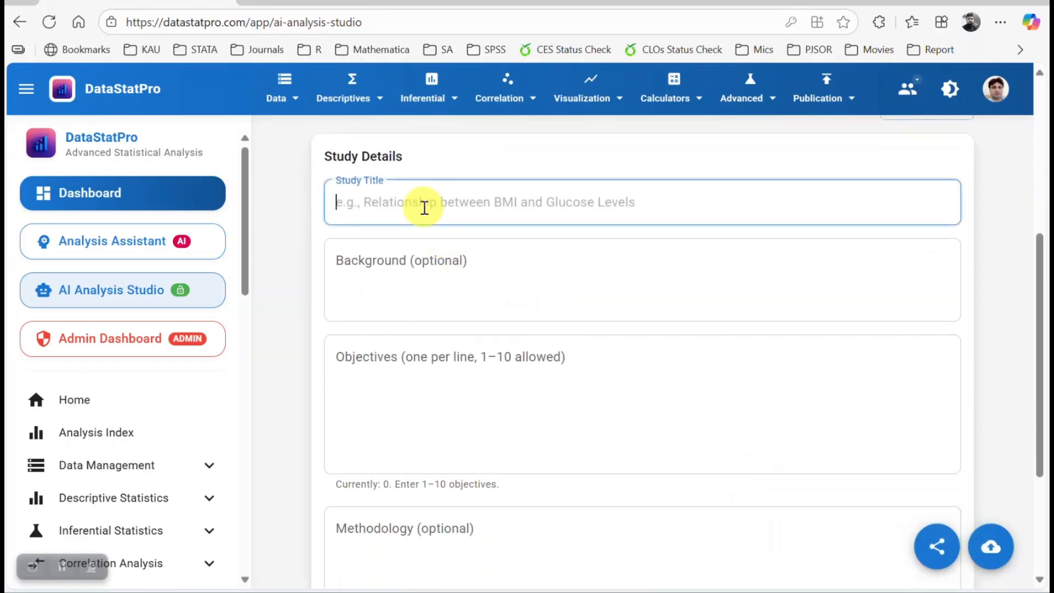
{"action": "left_click", "coordinate": [446, 259]}
{"action": "left_click", "coordinate": [442, 384]}
{"action": "scroll", "coordinate": [470, 448], "scroll_direction": "down", "scroll_amount": 2}
{"action": "left_click", "coordinate": [470, 448]}
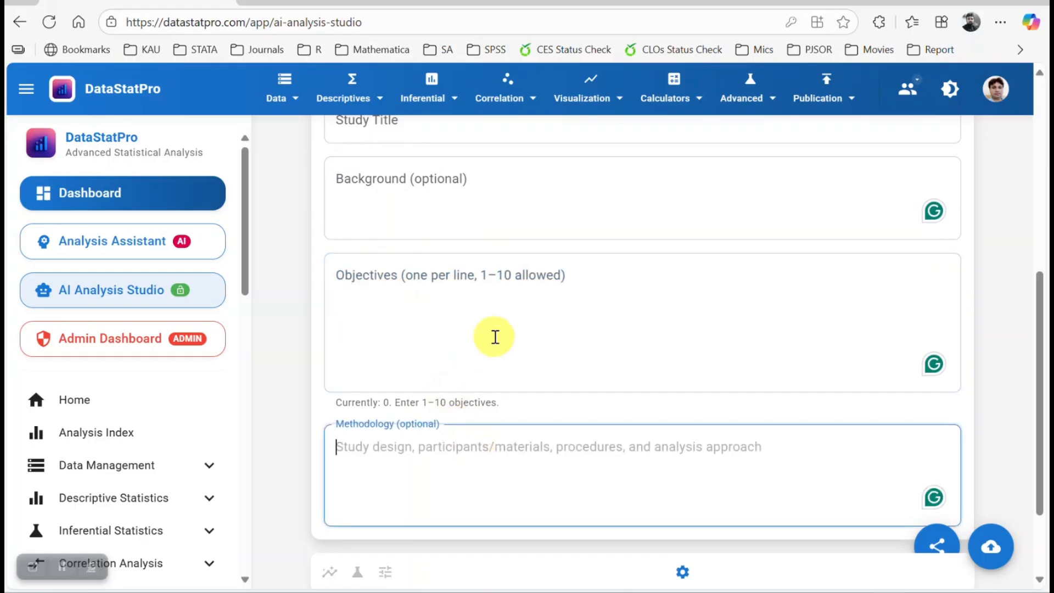
{"action": "scroll", "coordinate": [487, 337], "scroll_direction": "up", "scroll_amount": 3}
{"action": "left_click", "coordinate": [475, 277]}
Copy the study title from the Word document into the Study Title field.
{"action": "key", "text": "alt+Tab"}
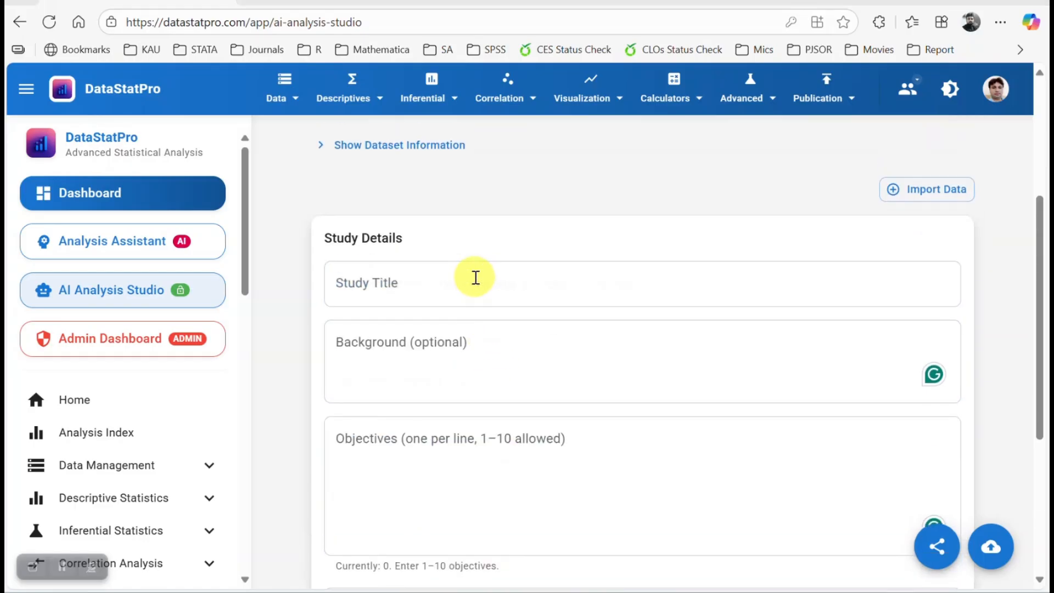
{"action": "key", "text": "alt+Tab"}
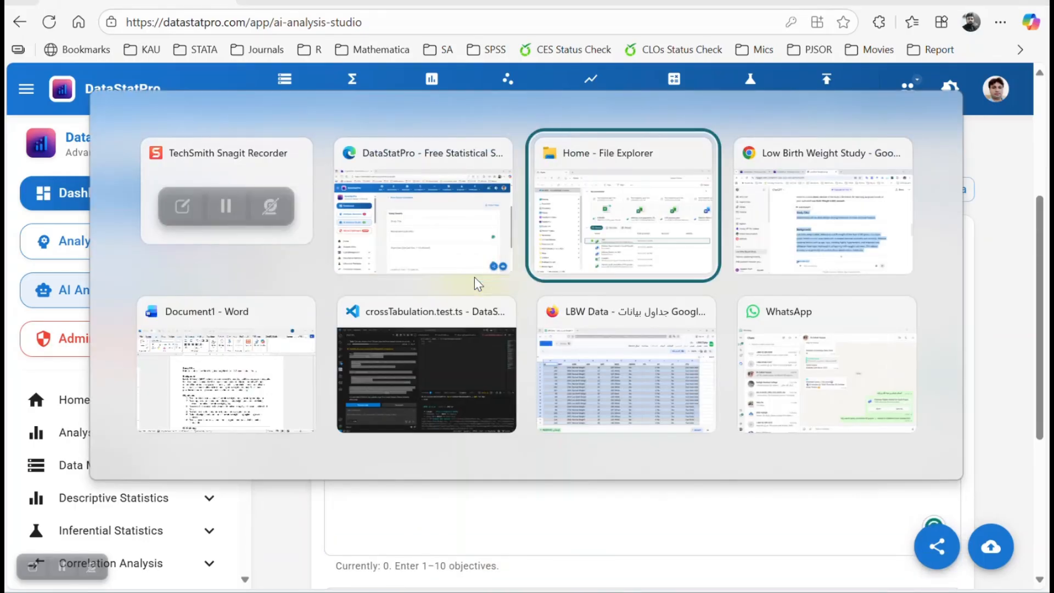
{"action": "key", "text": "alt+Tab"}
{"action": "key", "text": "alt+Tab"}
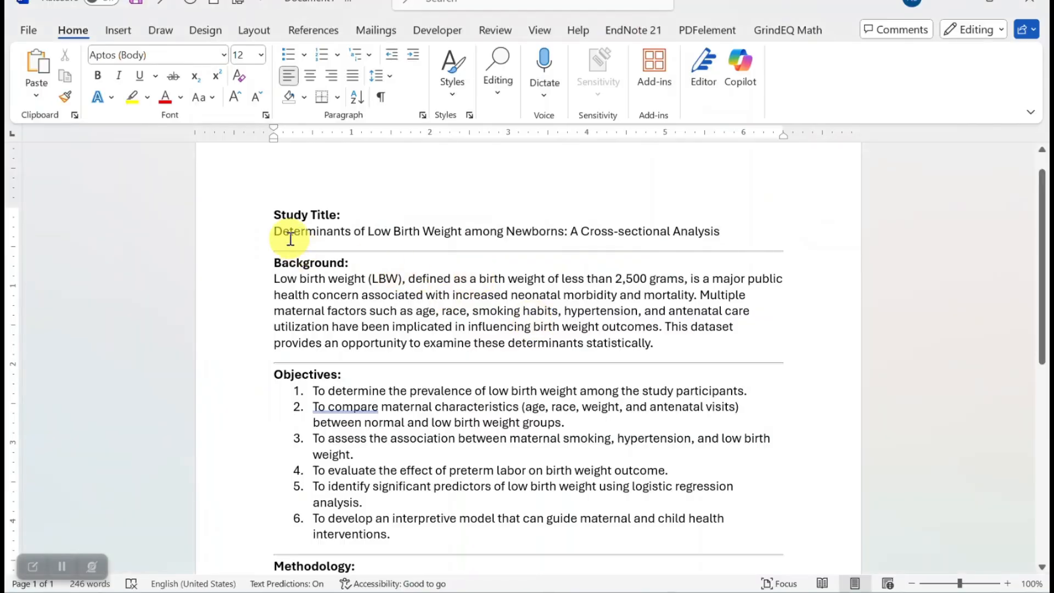
{"action": "left_click_drag", "start_coordinate": [273, 231], "coordinate": [719, 231]}
{"action": "key", "text": "ctrl+c"}
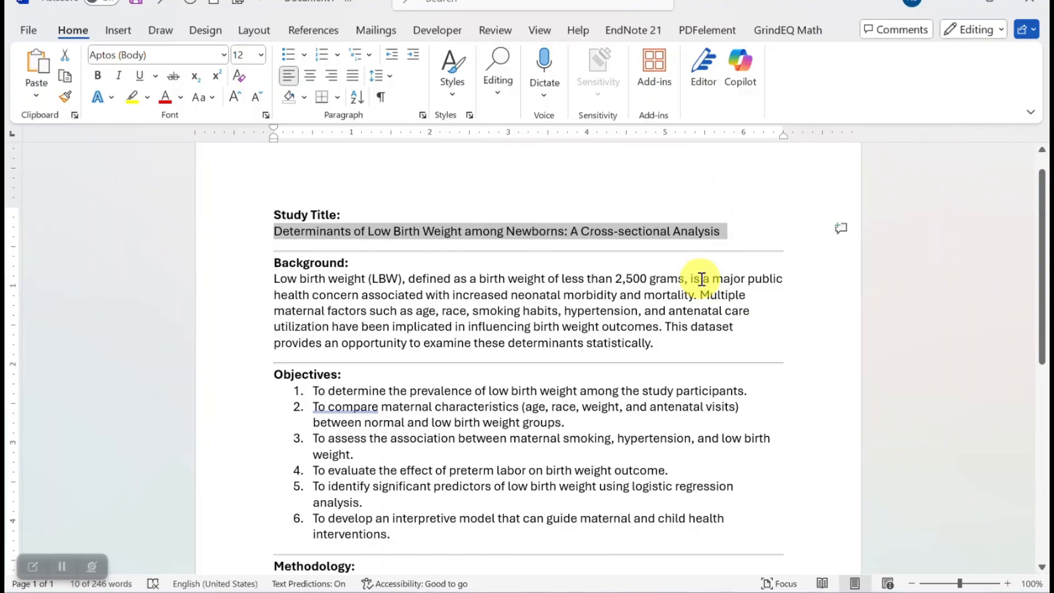
{"action": "left_click", "coordinate": [611, 592]}
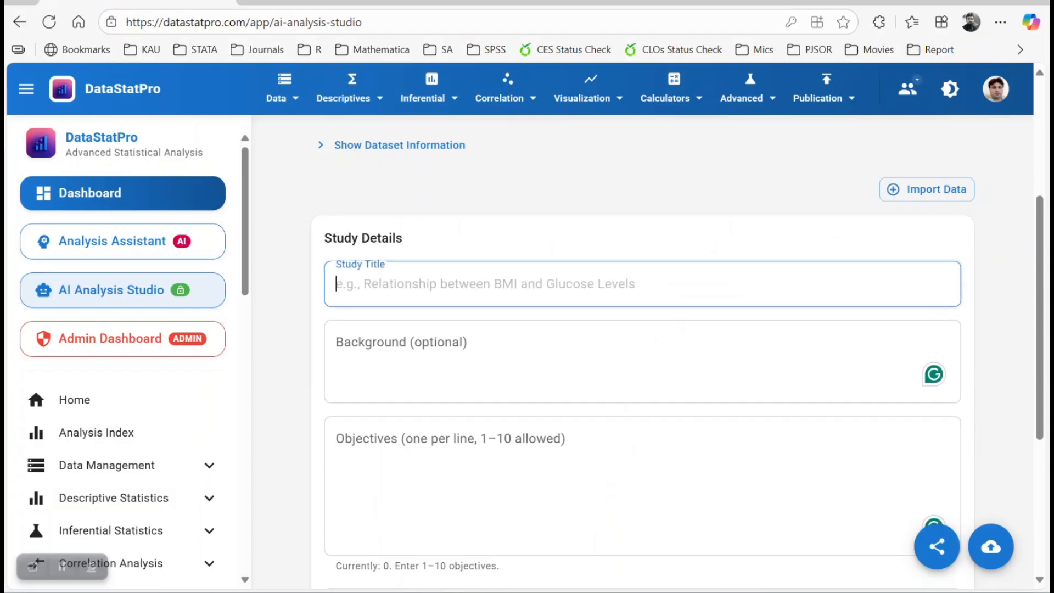
{"action": "key", "text": "ctrl+v"}
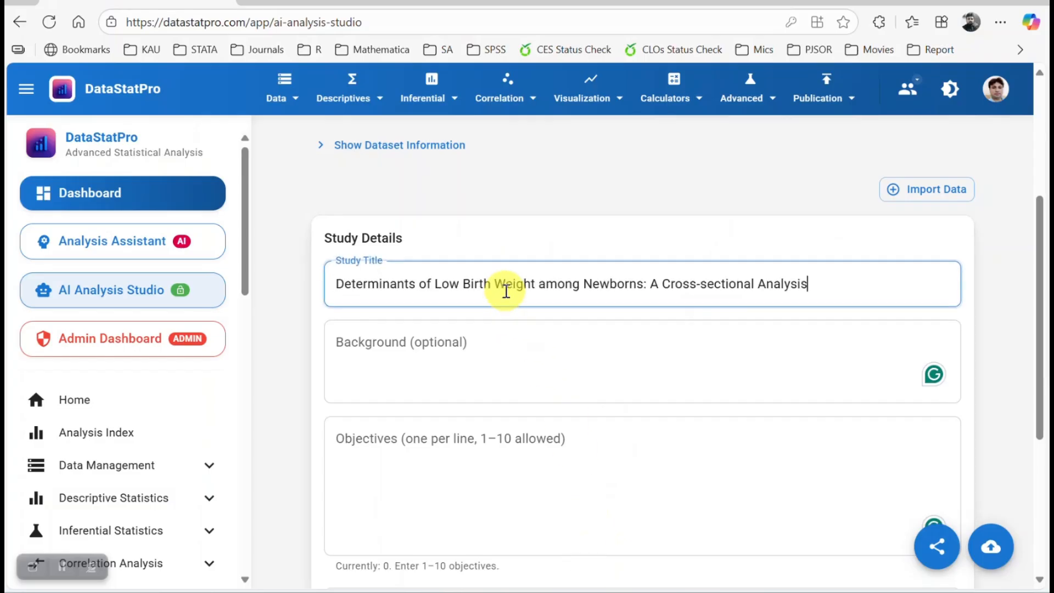
Copy the Background paragraph from the Word document into the Background field.
{"action": "key", "text": "alt+Tab"}
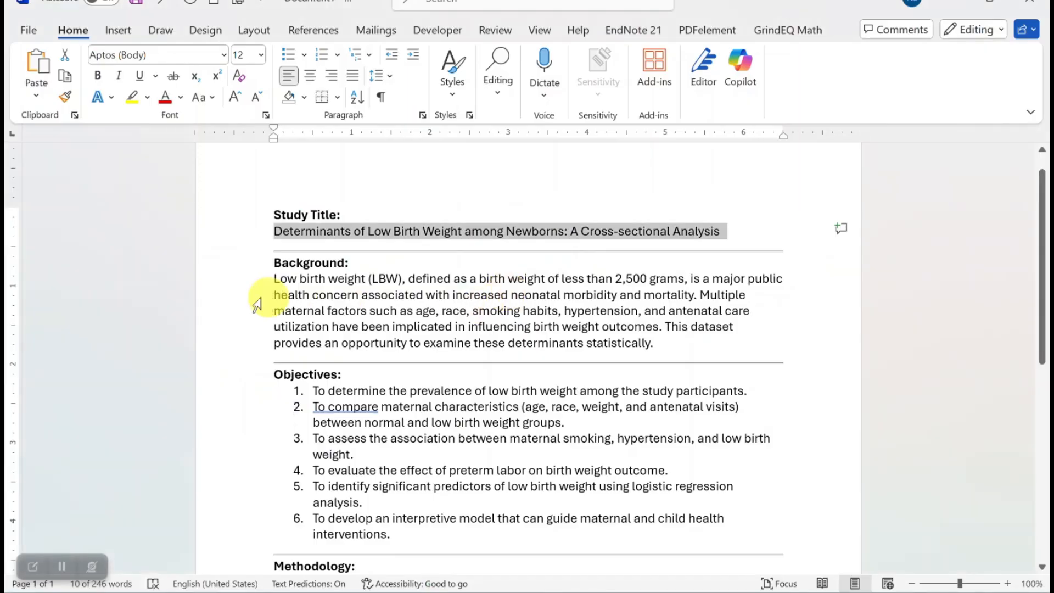
{"action": "left_click_drag", "start_coordinate": [277, 283], "coordinate": [661, 342]}
{"action": "key", "text": "ctrl+c"}
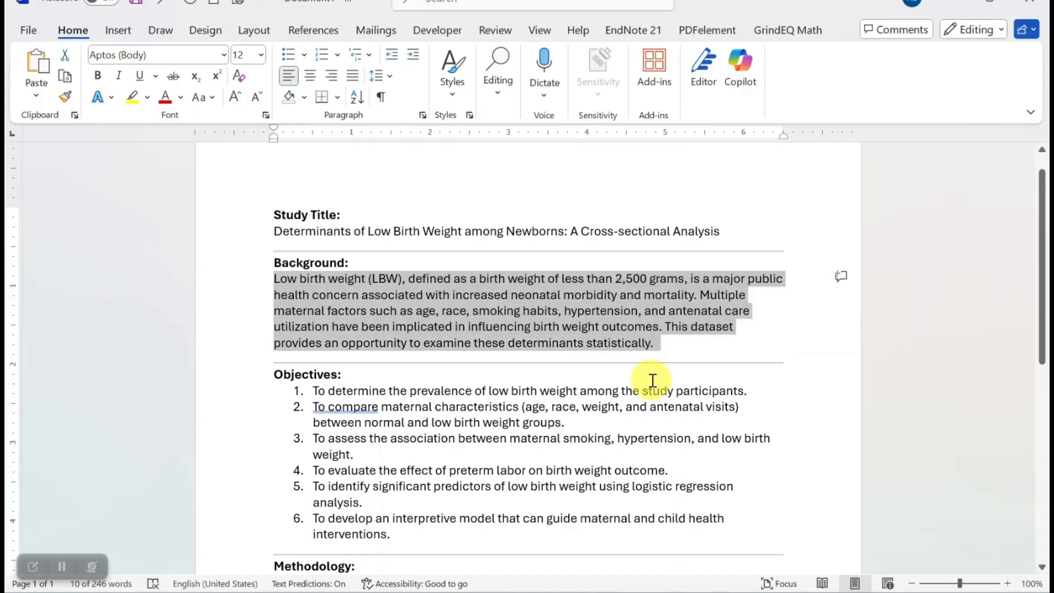
{"action": "key", "text": "alt+Tab"}
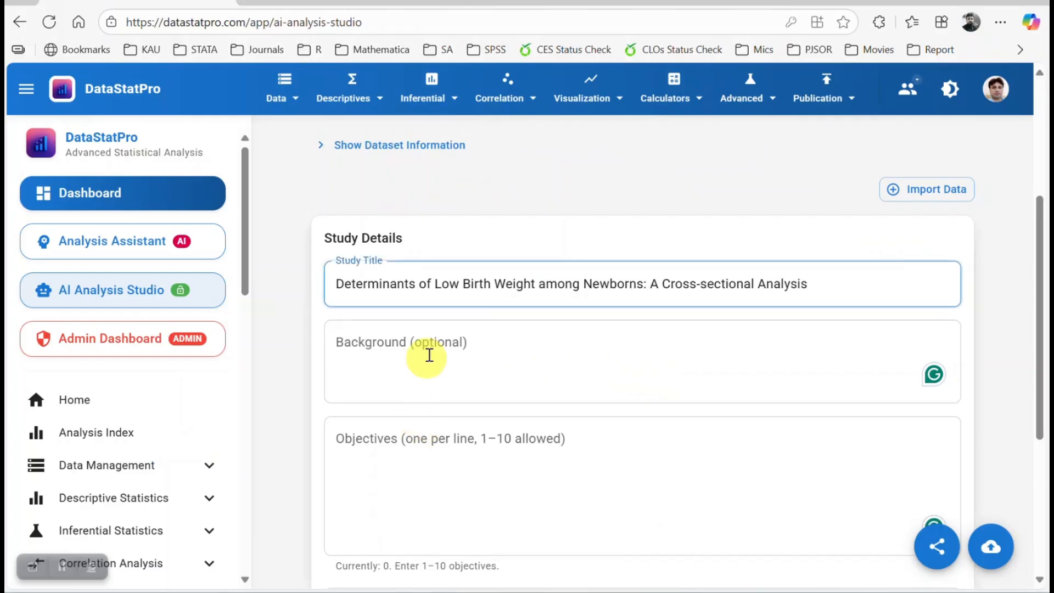
{"action": "left_click", "coordinate": [433, 348]}
{"action": "key", "text": "ctrl+v"}
Copy the six numbered objectives from the Word document into the Objectives field.
{"action": "scroll", "coordinate": [433, 375], "scroll_direction": "down", "scroll_amount": 3}
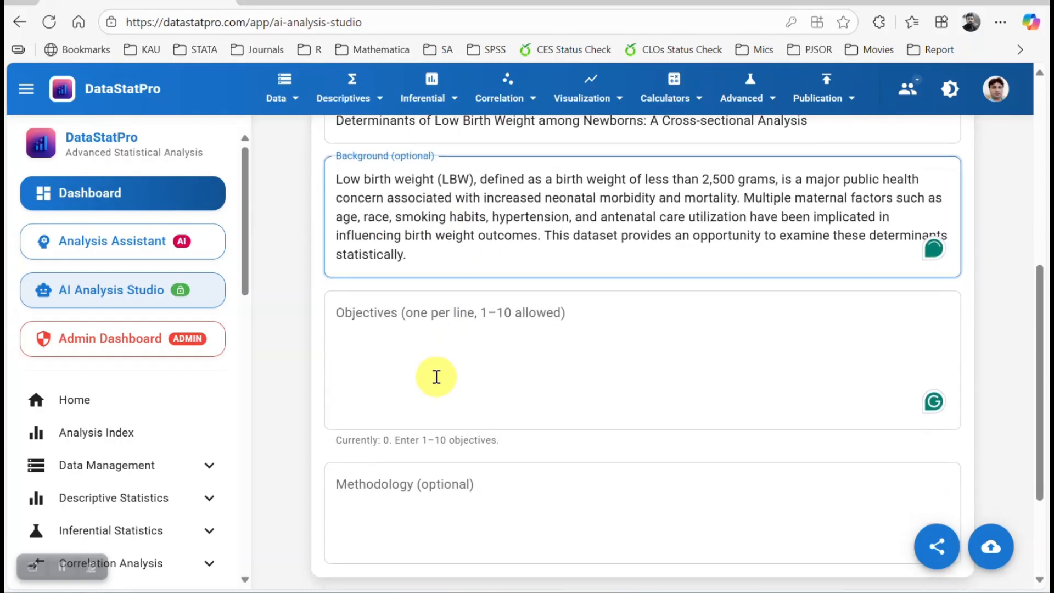
{"action": "left_click", "coordinate": [473, 322]}
{"action": "key", "text": "alt+Tab"}
{"action": "scroll", "coordinate": [316, 404], "scroll_direction": "down", "scroll_amount": 1}
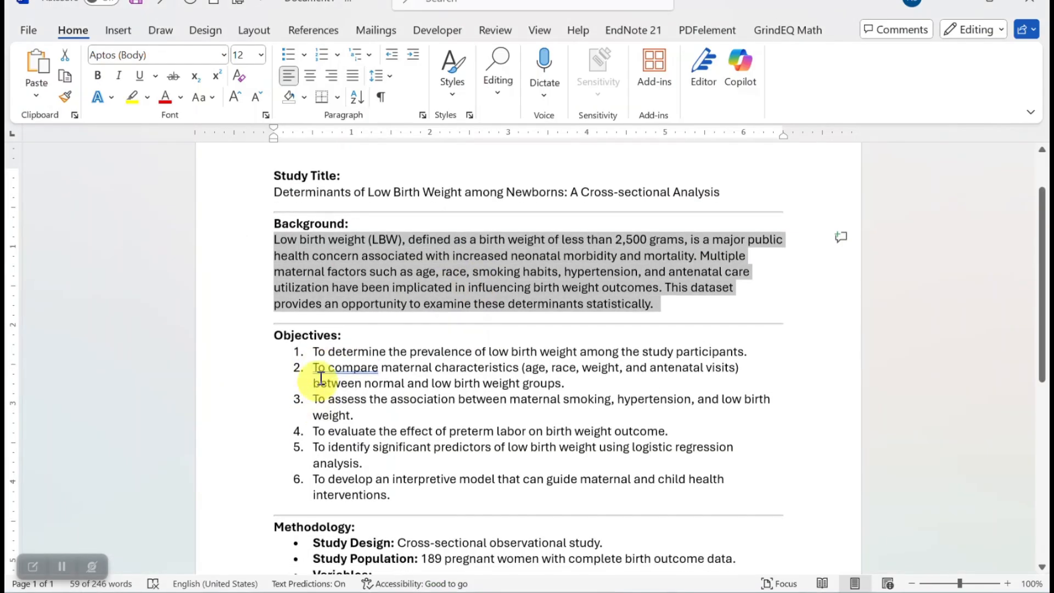
{"action": "left_click_drag", "start_coordinate": [398, 495], "coordinate": [303, 351]}
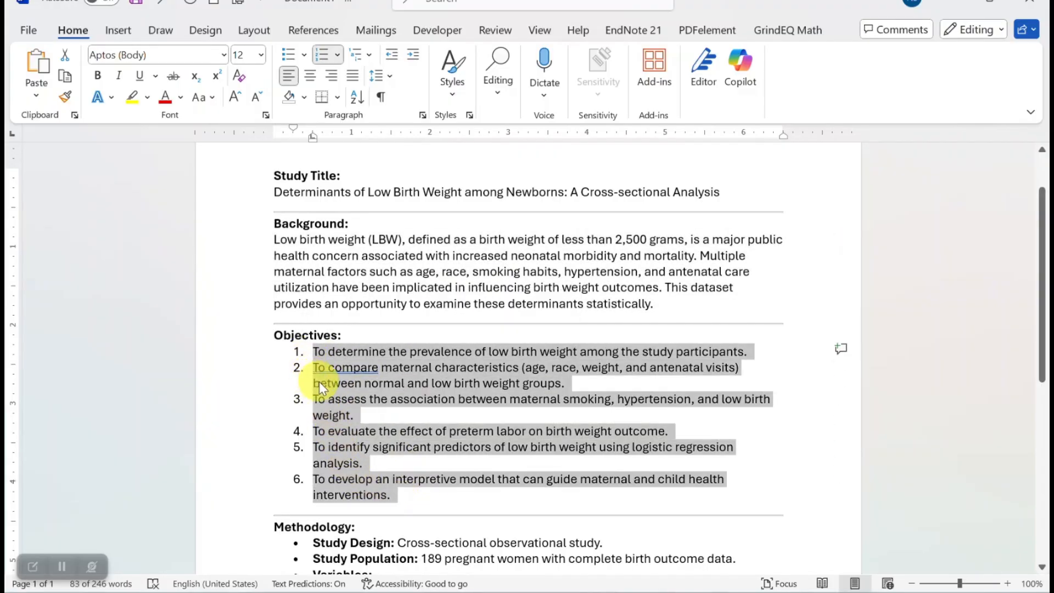
{"action": "key", "text": "alt+Tab"}
{"action": "left_click", "coordinate": [371, 335]}
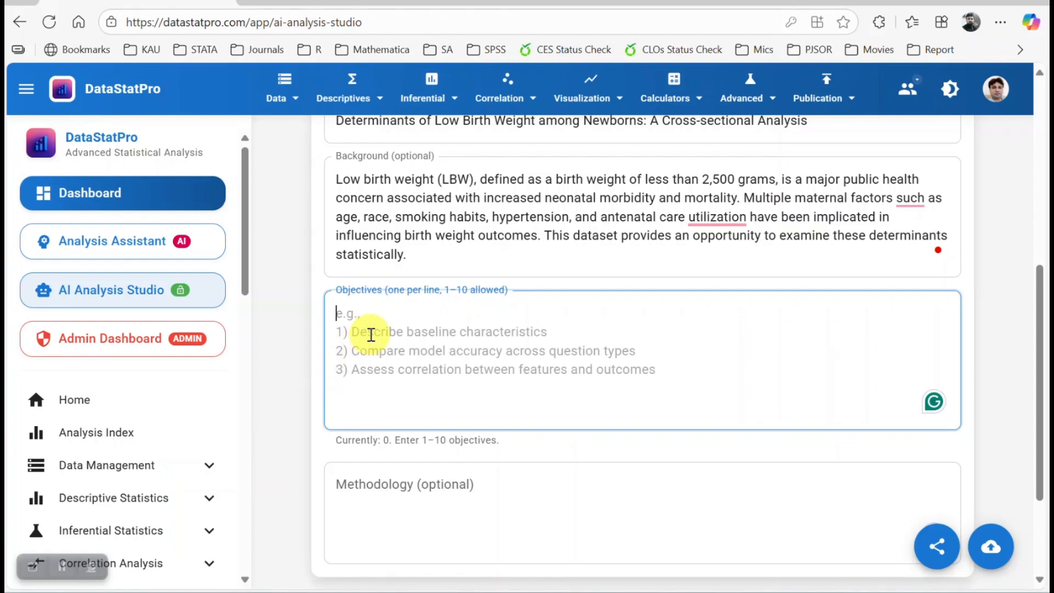
{"action": "type", "text": "1.\tTo determine the prevalence of low birth weight among the study participants. 2.\tTo compare maternal characteristics (age, race, weight, and antenatal visits) between normal and low birth weight groups. 3.\tTo assess the association between maternal smoking, hypertension, and low birth weight. 4.\tTo evaluate the effect of preterm labor on birth weight outcome. 5.\tTo identify significant predictors of low birth weight using logistic regression analysis. 6.\tTo develop an interpretive model that can guide maternal and child health interventions."}
Copy the Methodology section from the Word document into the Methodology field.
{"action": "scroll", "coordinate": [396, 373], "scroll_direction": "down", "scroll_amount": 3}
{"action": "left_click", "coordinate": [427, 373]}
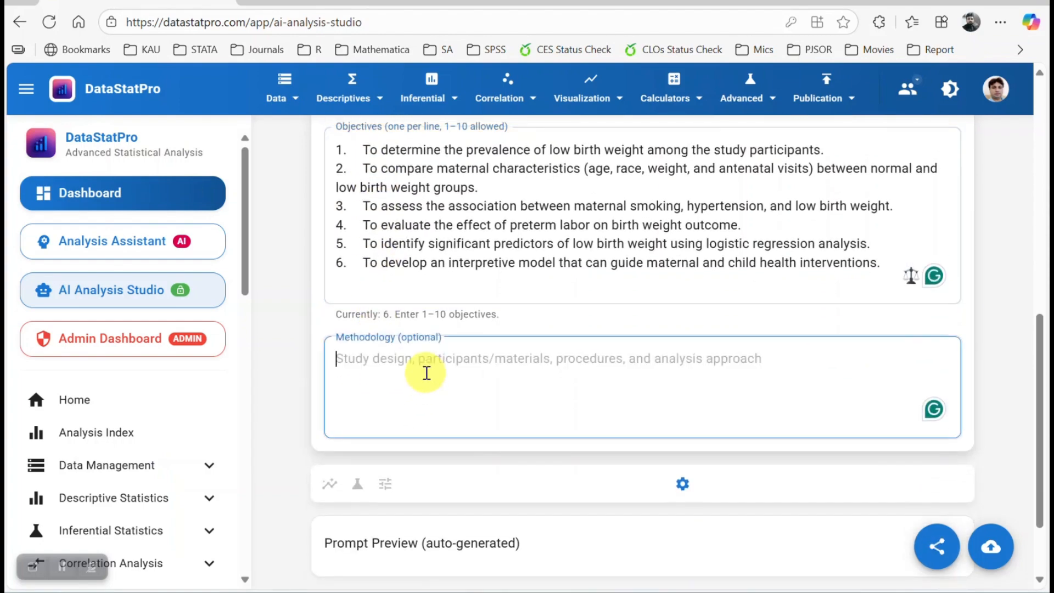
{"action": "key", "text": "alt+Tab"}
{"action": "scroll", "coordinate": [417, 401], "scroll_direction": "down", "scroll_amount": 5}
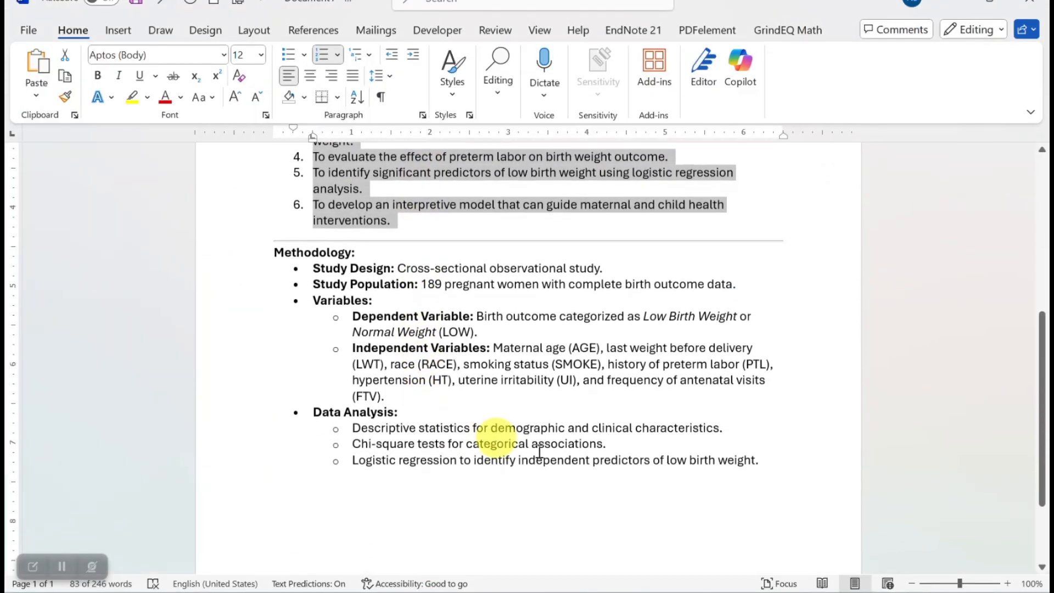
{"action": "left_click_drag", "start_coordinate": [774, 463], "coordinate": [287, 269]}
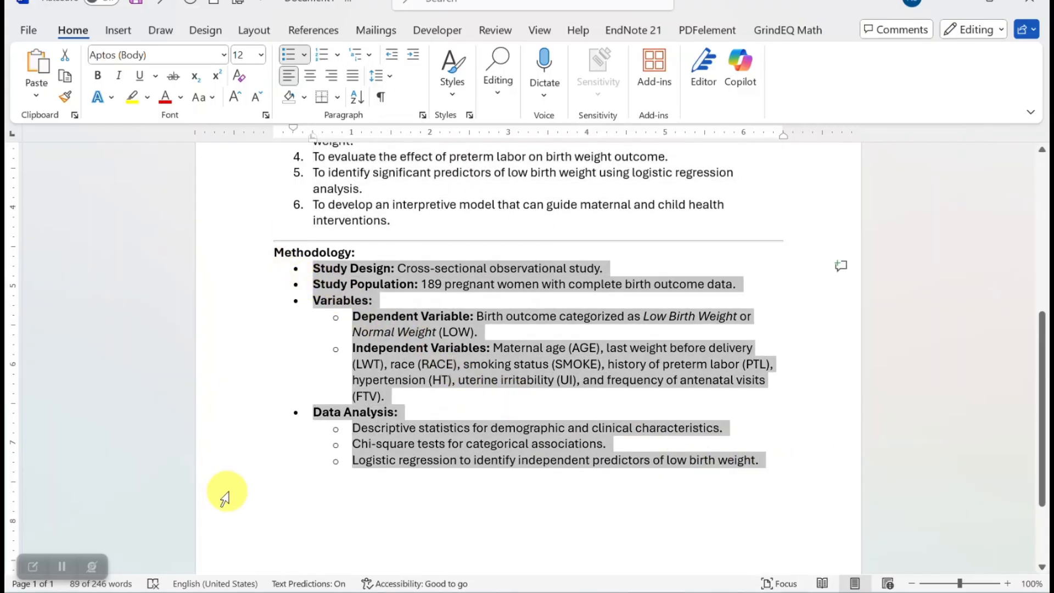
{"action": "key", "text": "alt+Tab"}
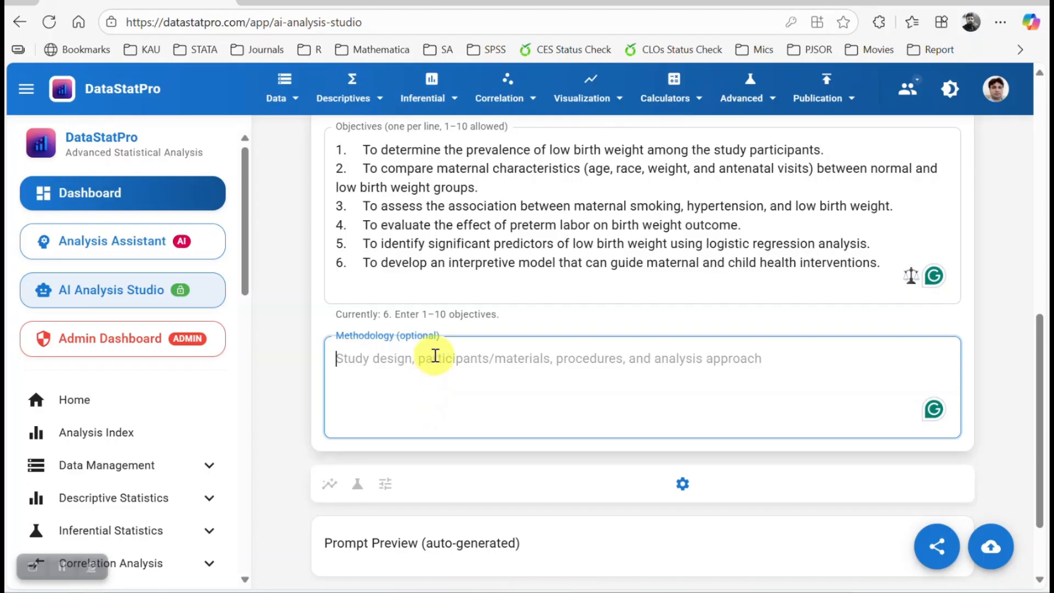
{"action": "type", "text": "•\tStudy Design: Cross-sectional observational study. •\tStudy Population: 189 pregnant women with complete birth outcome data. •\tVariables: o\tDependent Variable: Birth outcome categorized as Low Birth Weight or Normal Weight (LOW). o\tIndependent Variables: Maternal age (AGE), last weight before delivery (LWT), race (RACE), smoking status (SMOKE), history of preterm labor (PTL), hypertension (HT), uterine irritability (UI), and frequency of antenatal visits (FTV). •\tData Analysis: o\tDescriptive statistics for demographic and clinical characteristics. o\tChi-square tests for categorical associations. o\tLogistic regression to identify independent predictors of low birth weight."}
{"action": "scroll", "coordinate": [628, 414], "scroll_direction": "down", "scroll_amount": 3}
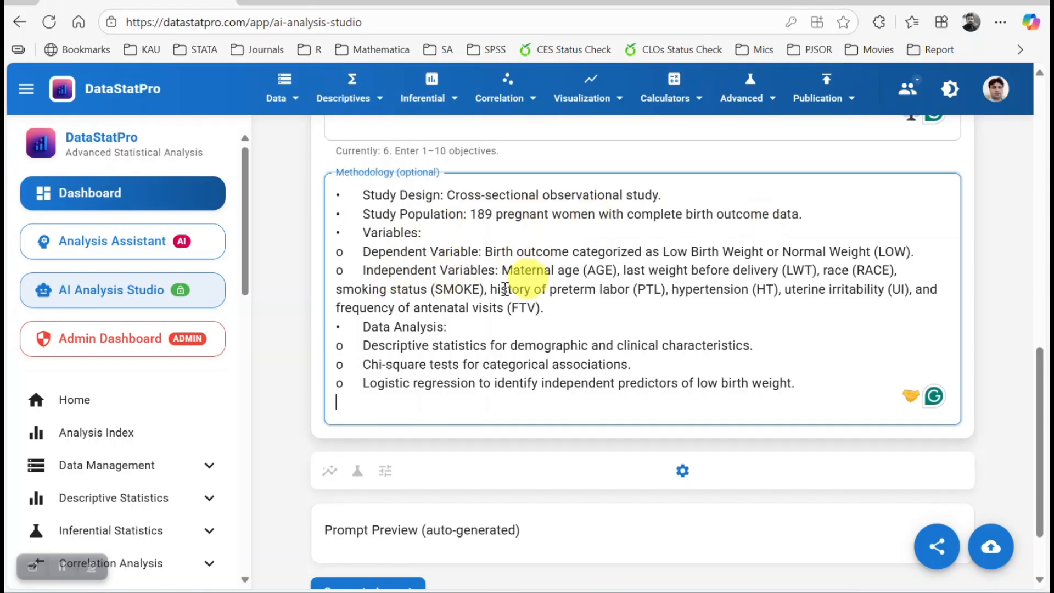
{"action": "scroll", "coordinate": [643, 370], "scroll_direction": "down", "scroll_amount": 2}
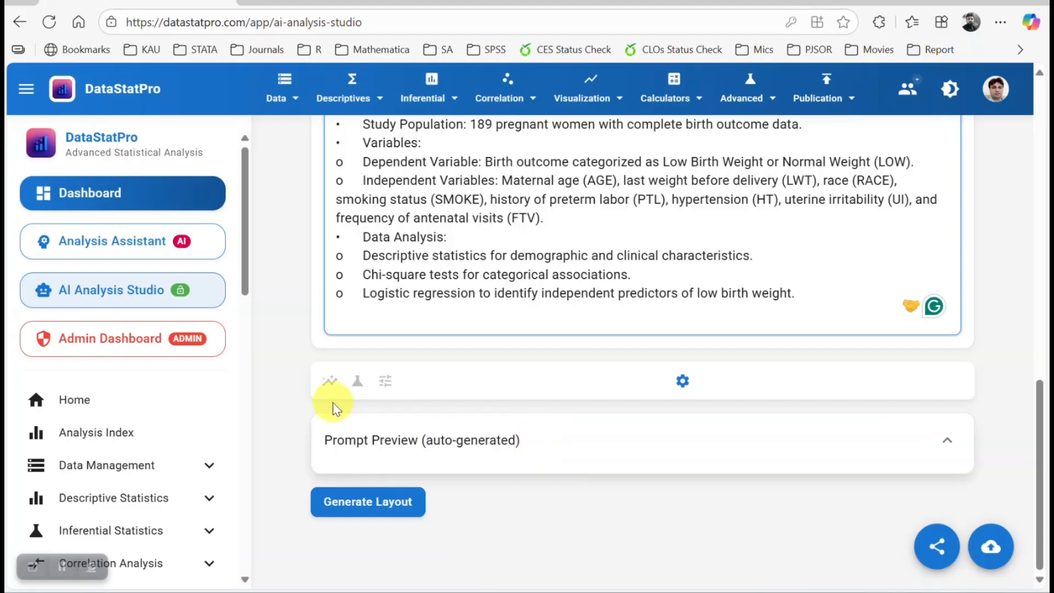
Check the detail-level options and generate the statistical analysis layout from the entered study details.
{"action": "left_click", "coordinate": [683, 383]}
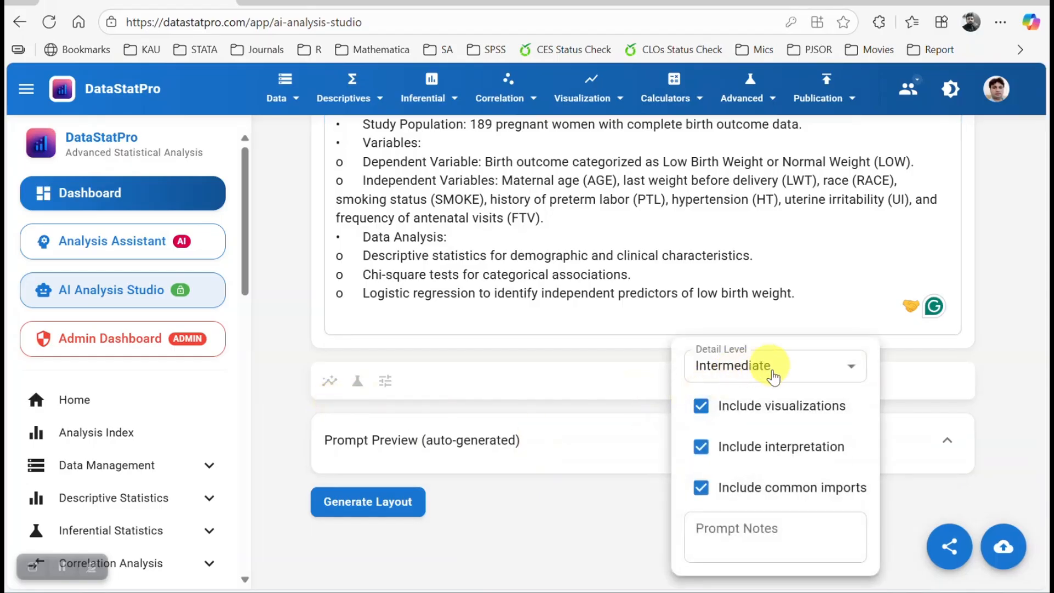
{"action": "left_click", "coordinate": [590, 371]}
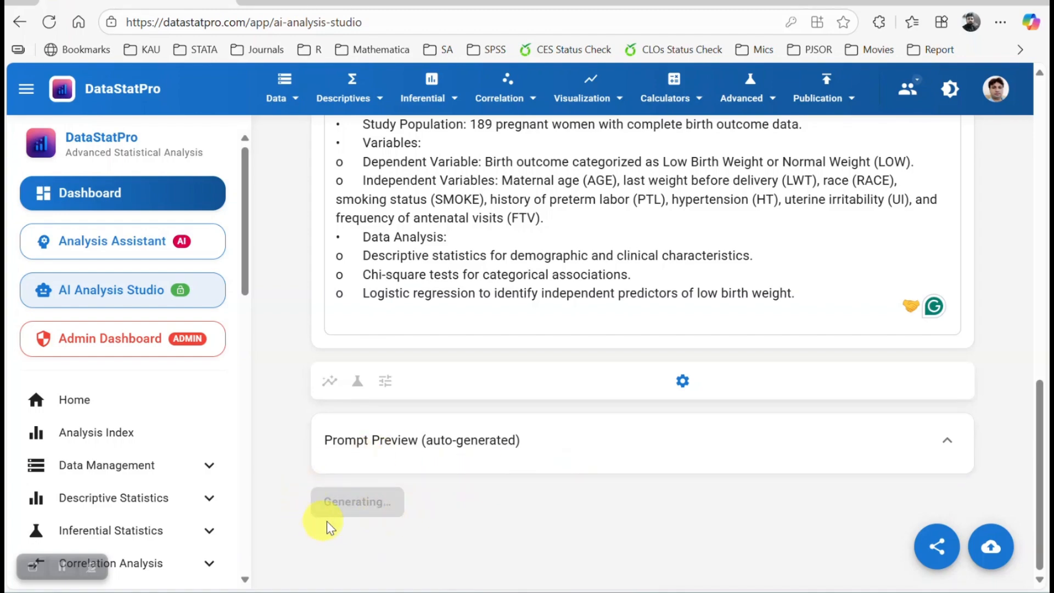
{"action": "scroll", "coordinate": [508, 487], "scroll_direction": "down", "scroll_amount": 6}
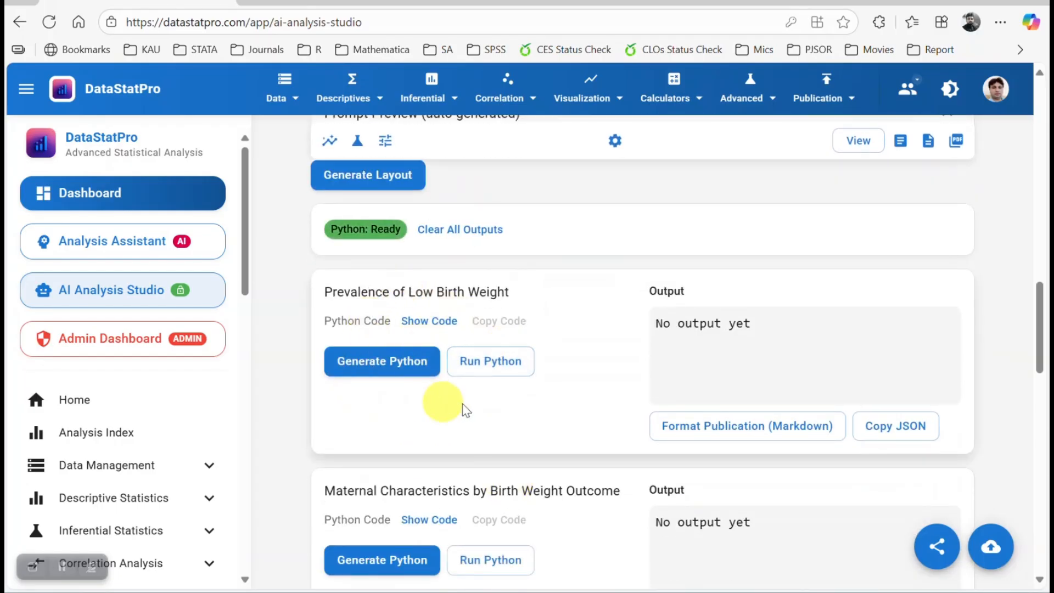
Scroll through the generated analysis sections to review their titles.
{"action": "scroll", "coordinate": [422, 438], "scroll_direction": "down", "scroll_amount": 2}
{"action": "scroll", "coordinate": [556, 414], "scroll_direction": "down", "scroll_amount": 6}
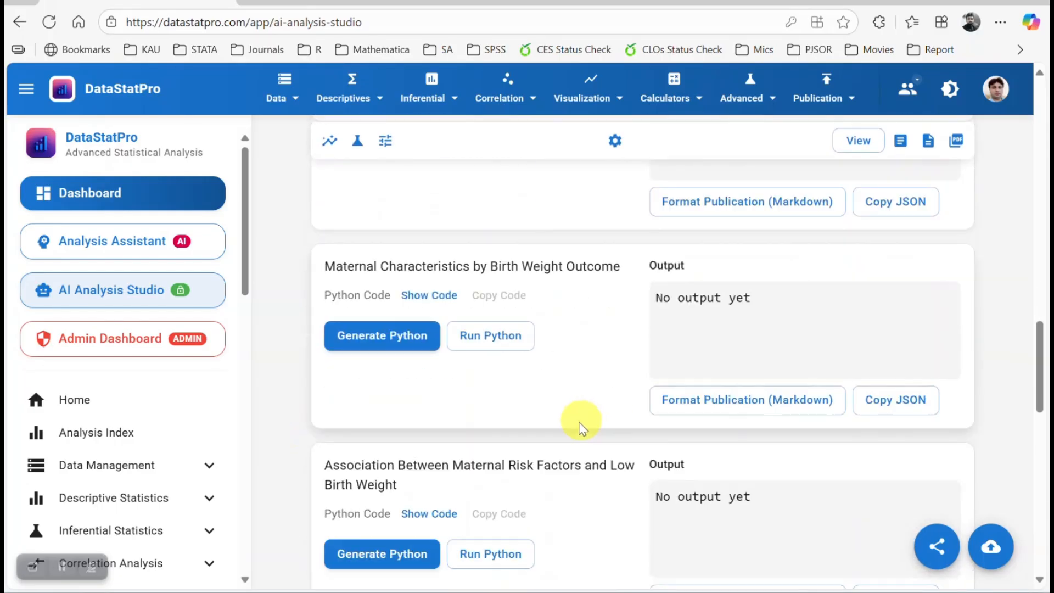
{"action": "scroll", "coordinate": [496, 390], "scroll_direction": "down", "scroll_amount": 8}
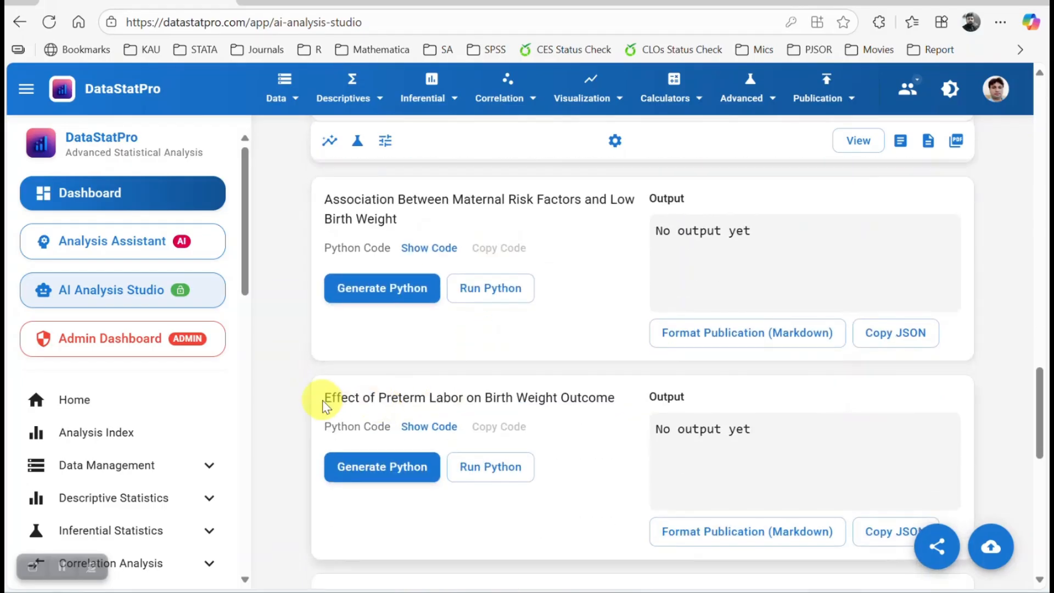
{"action": "scroll", "coordinate": [484, 427], "scroll_direction": "down", "scroll_amount": 8}
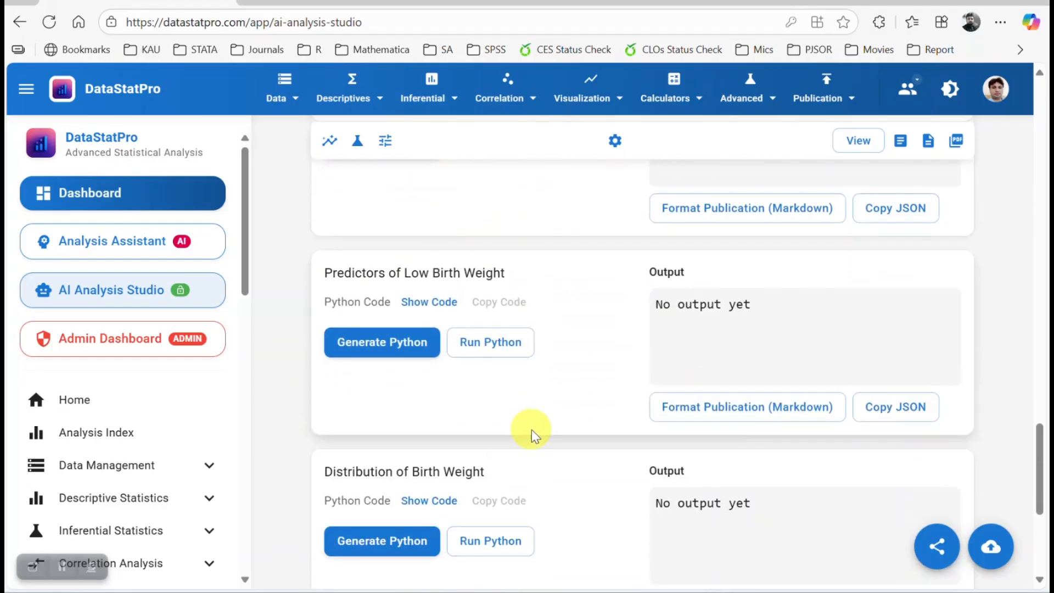
{"action": "scroll", "coordinate": [497, 404], "scroll_direction": "down", "scroll_amount": 3}
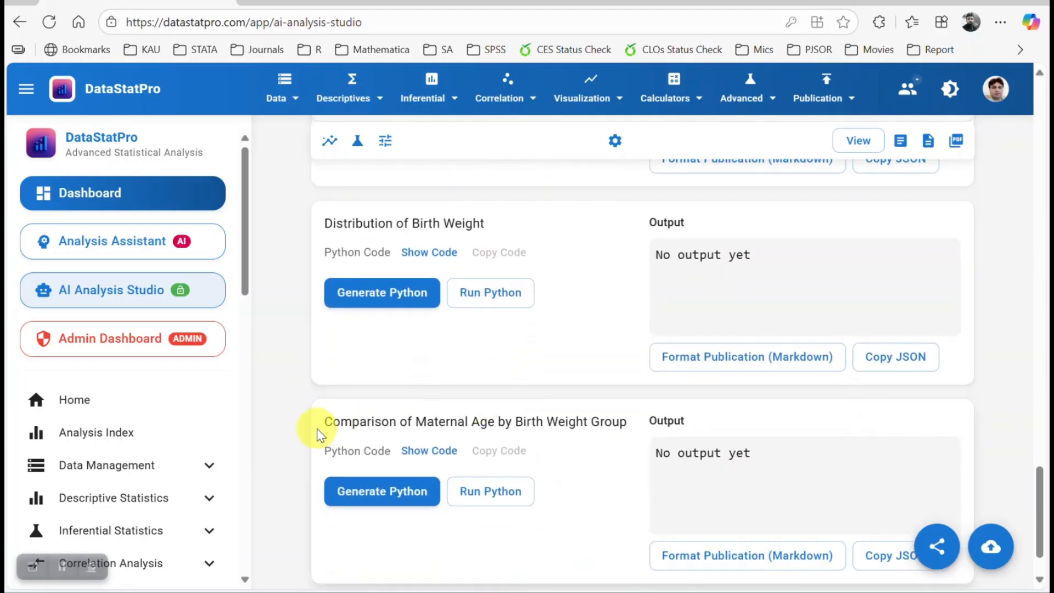
{"action": "scroll", "coordinate": [536, 430], "scroll_direction": "up", "scroll_amount": 8}
{"action": "scroll", "coordinate": [672, 403], "scroll_direction": "up", "scroll_amount": 10}
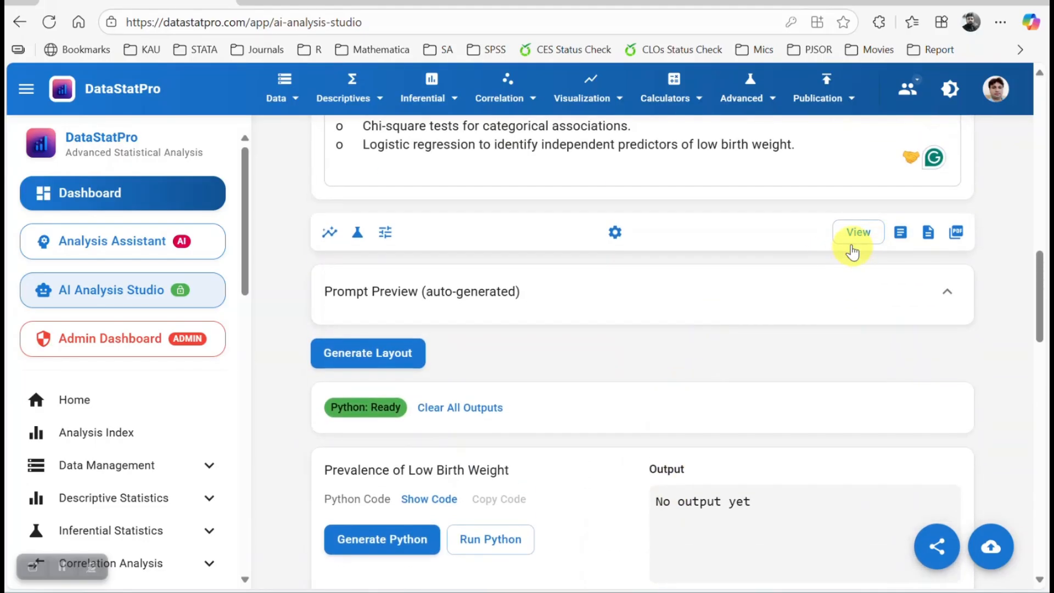
Open the combined analysis layout preview, read through its tables, figures and notes, and close it.
{"action": "left_click", "coordinate": [859, 232]}
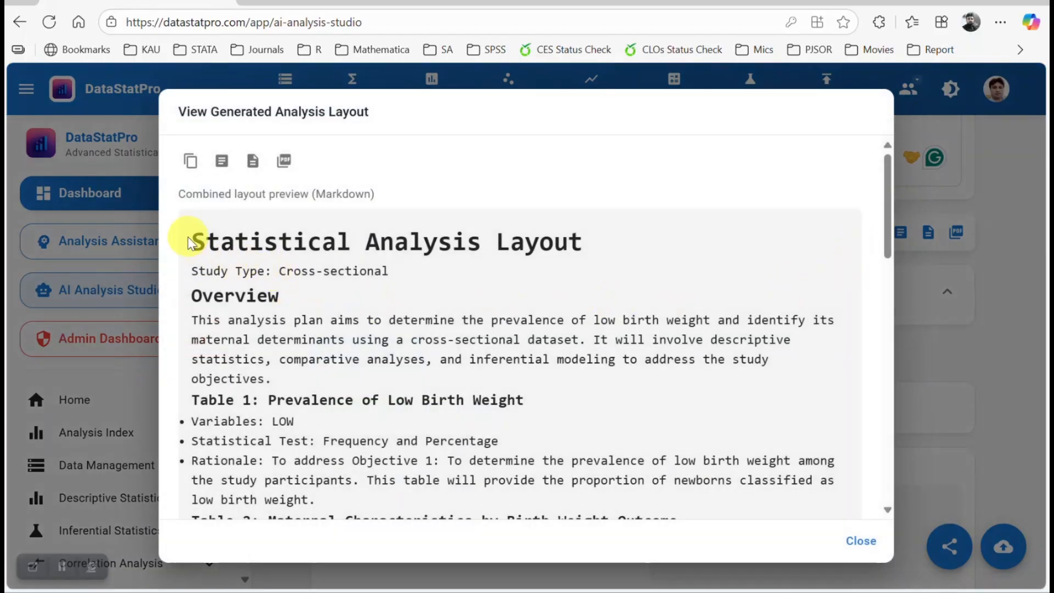
{"action": "scroll", "coordinate": [250, 266], "scroll_direction": "down", "scroll_amount": 2}
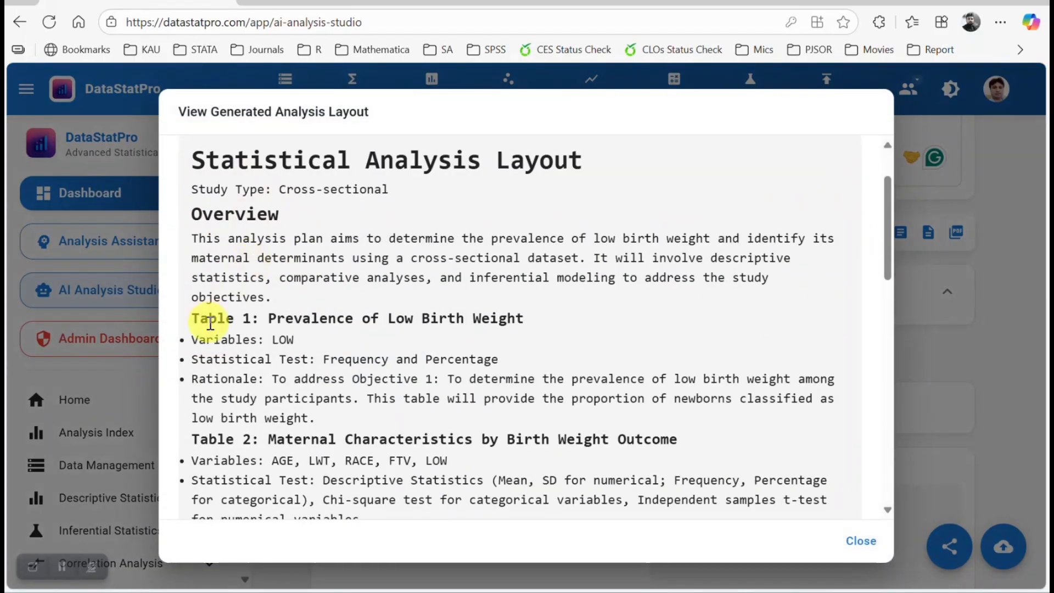
{"action": "scroll", "coordinate": [262, 333], "scroll_direction": "down", "scroll_amount": 3}
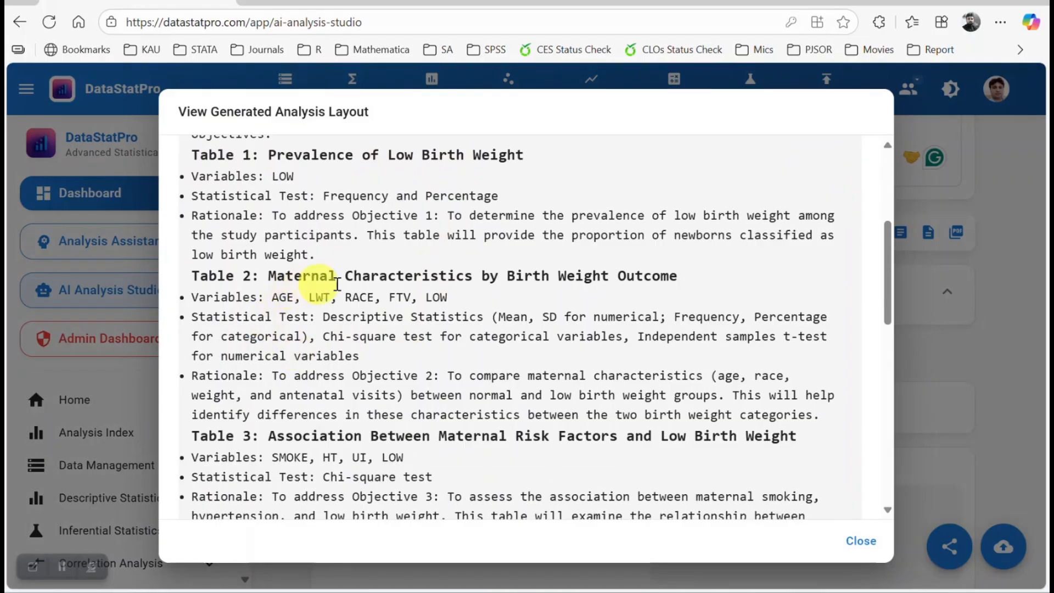
{"action": "scroll", "coordinate": [375, 379], "scroll_direction": "down", "scroll_amount": 2}
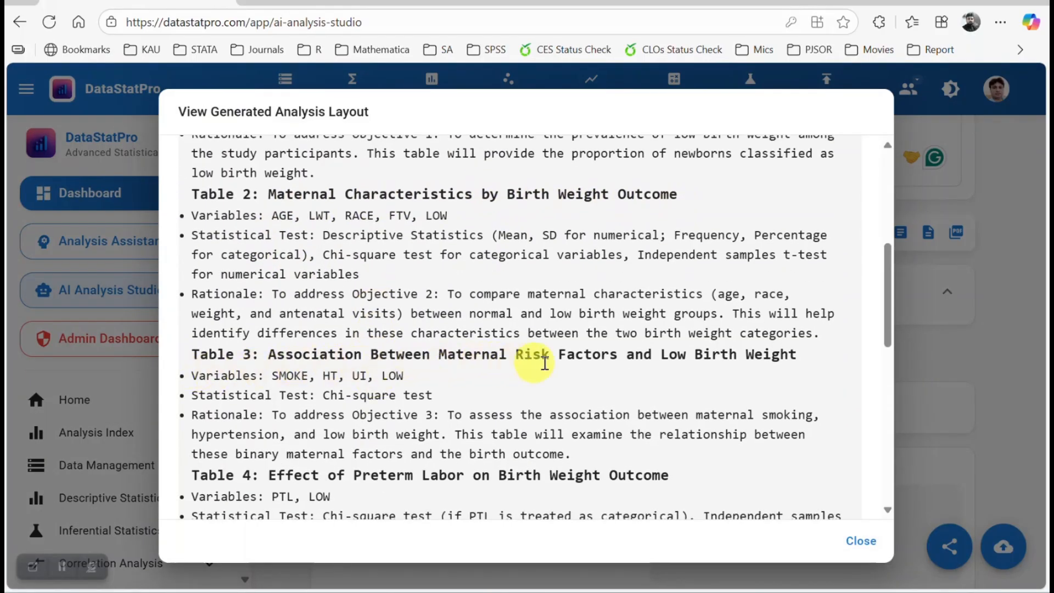
{"action": "scroll", "coordinate": [527, 374], "scroll_direction": "down", "scroll_amount": 3}
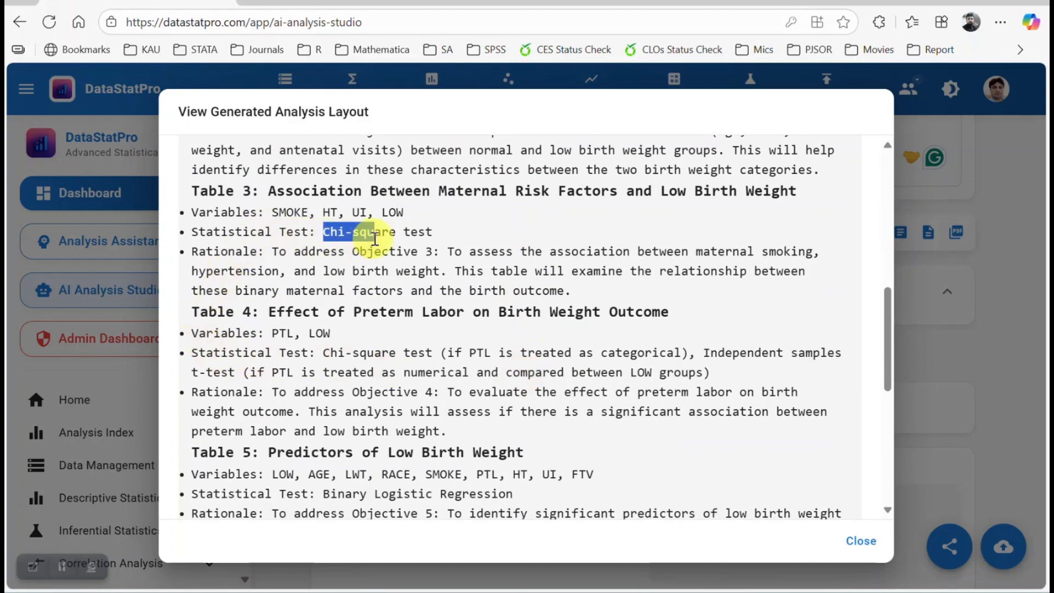
{"action": "scroll", "coordinate": [479, 365], "scroll_direction": "down", "scroll_amount": 2}
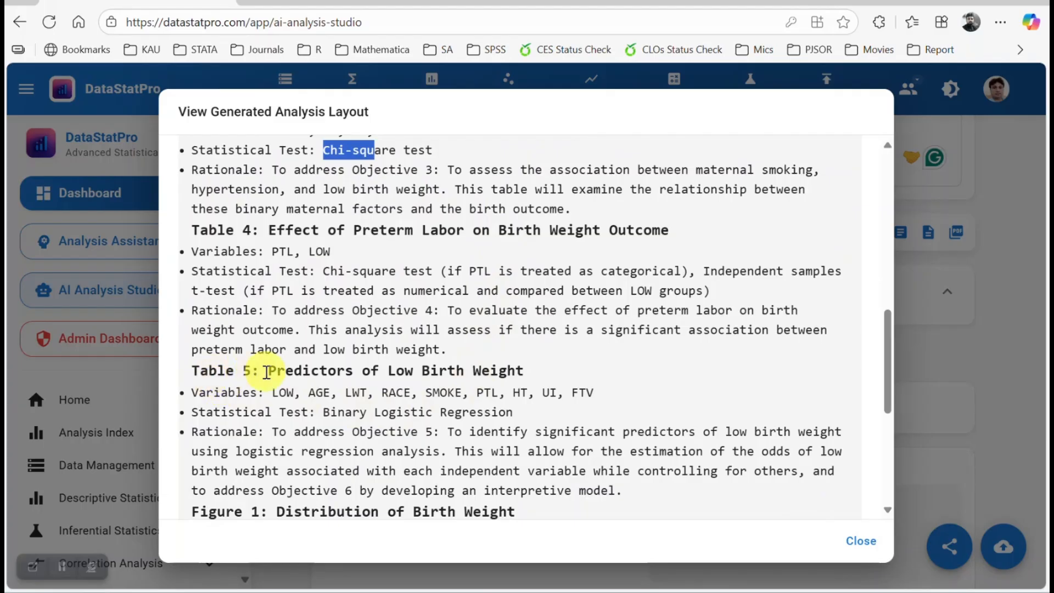
{"action": "left_click_drag", "start_coordinate": [266, 371], "coordinate": [536, 371]}
{"action": "scroll", "coordinate": [473, 384], "scroll_direction": "down", "scroll_amount": 2}
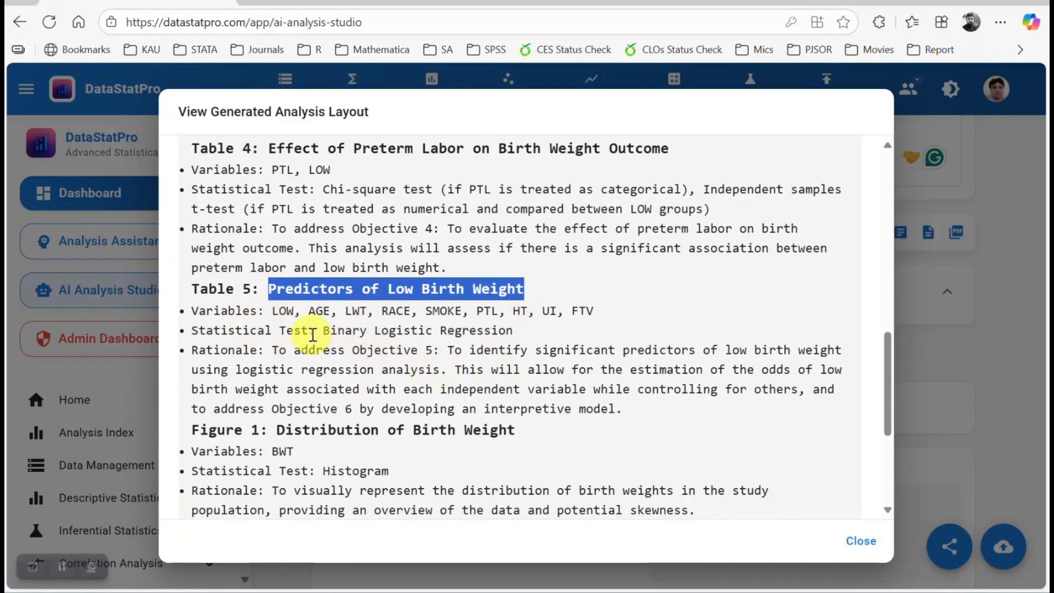
{"action": "left_click_drag", "start_coordinate": [323, 330], "coordinate": [607, 333]}
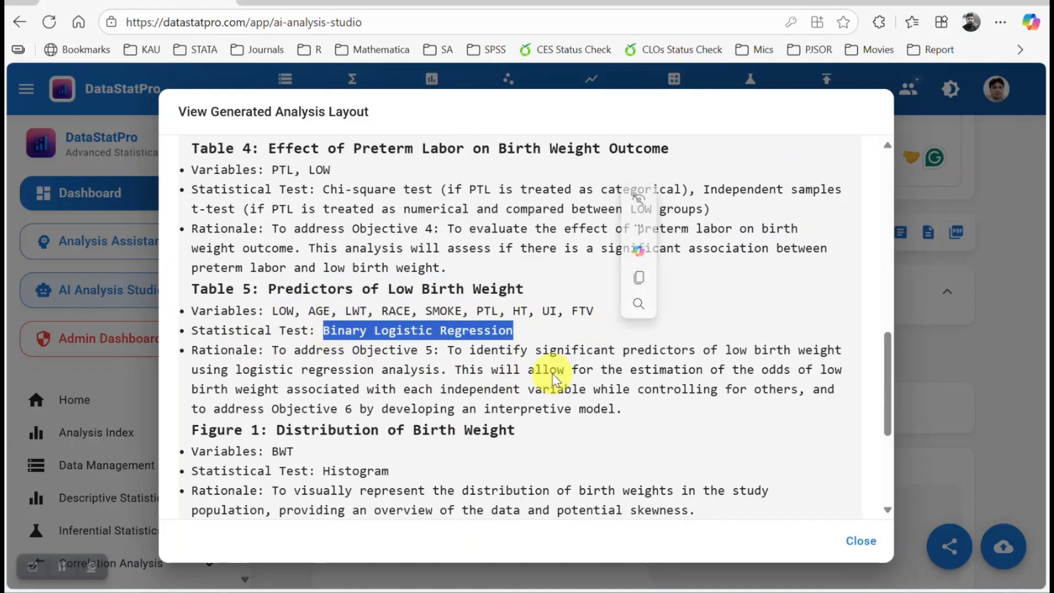
{"action": "scroll", "coordinate": [546, 368], "scroll_direction": "down", "scroll_amount": 4}
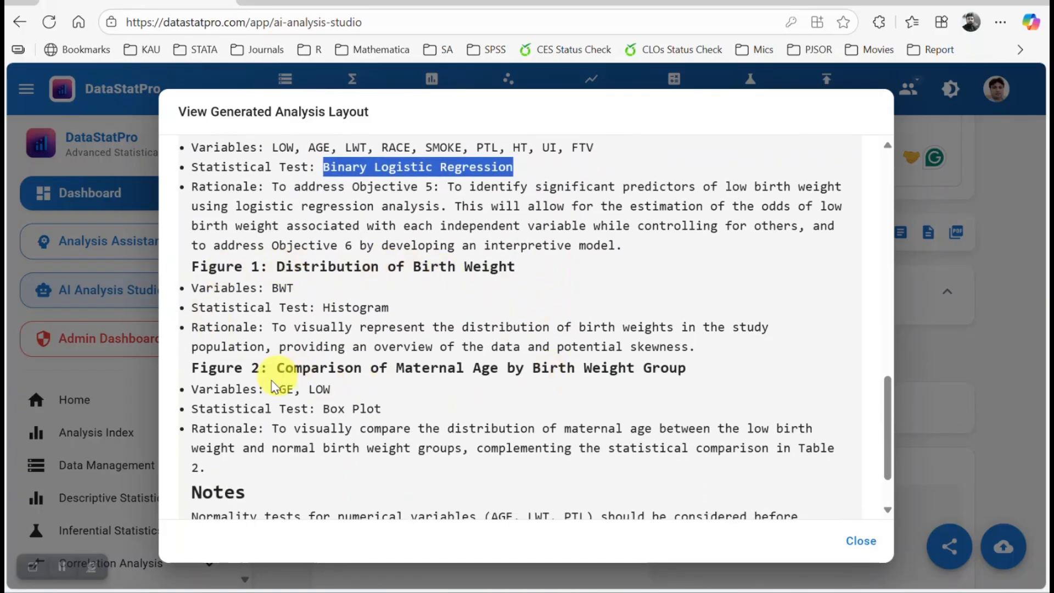
{"action": "scroll", "coordinate": [503, 396], "scroll_direction": "down", "scroll_amount": 2}
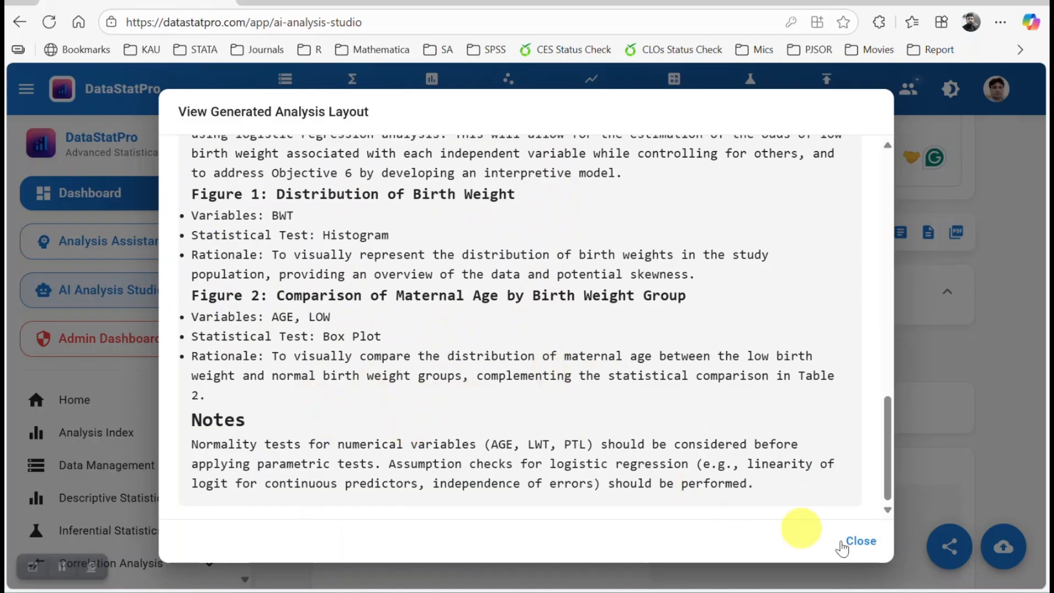
{"action": "left_click", "coordinate": [858, 546]}
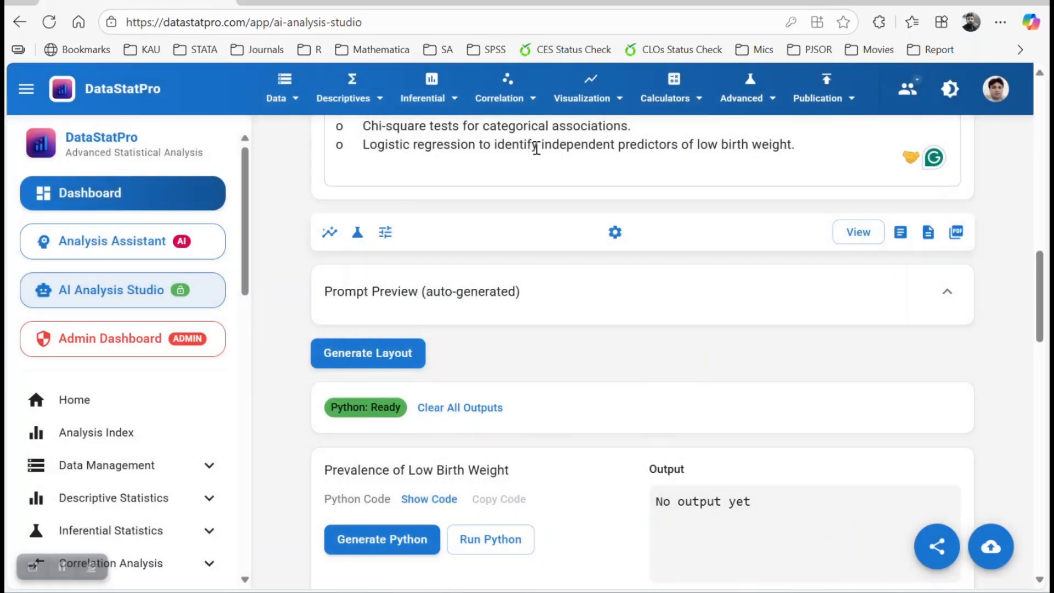
Export the analysis layout as a Word document and open the downloaded file.
{"action": "left_click", "coordinate": [928, 240]}
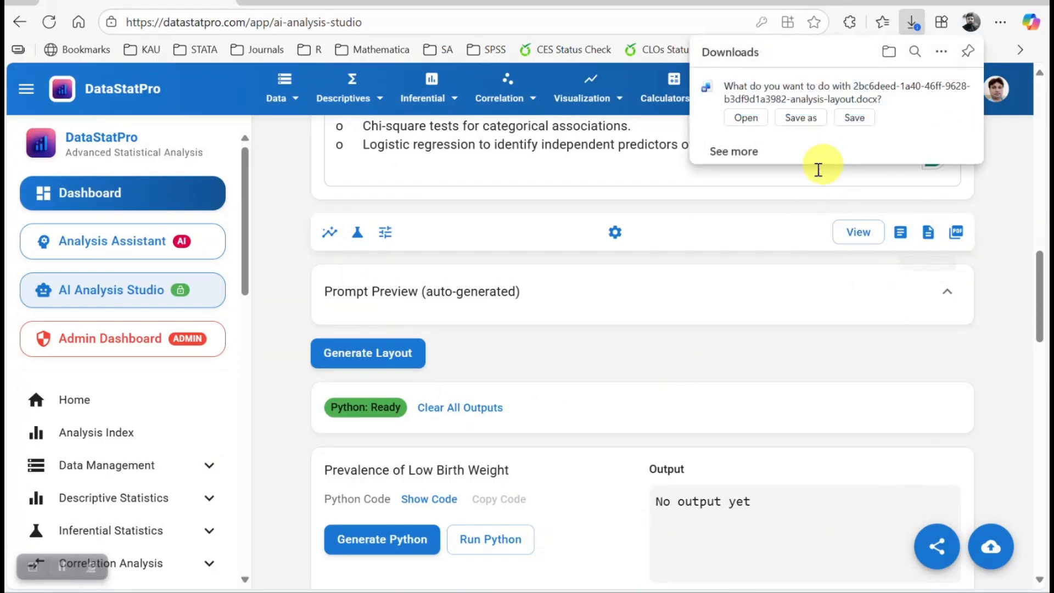
{"action": "left_click", "coordinate": [763, 128]}
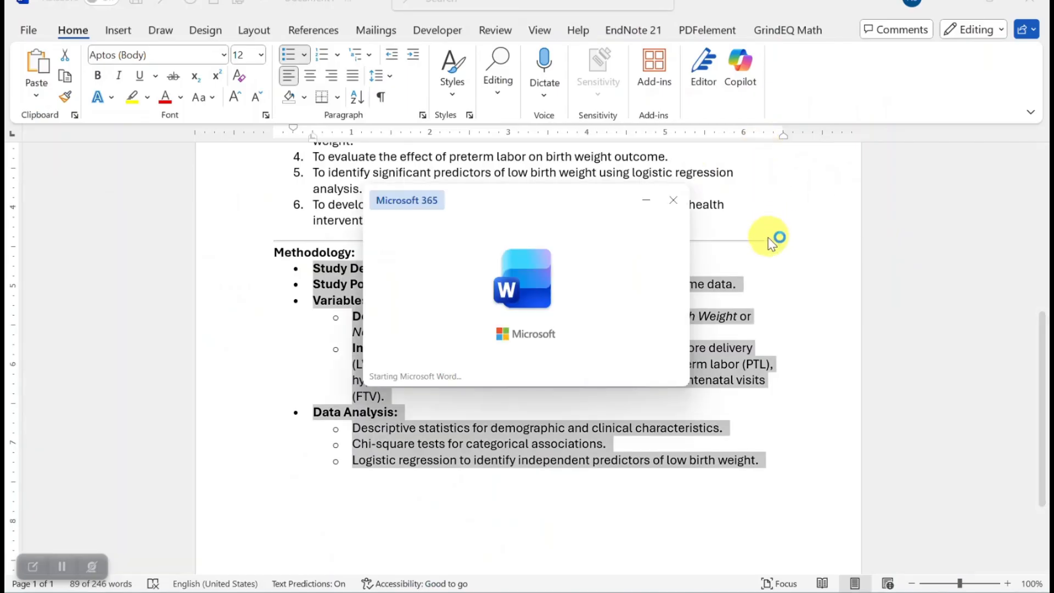
Review the exported analysis layout document in Word and close the window.
{"action": "scroll", "coordinate": [271, 235], "scroll_direction": "down", "scroll_amount": 1}
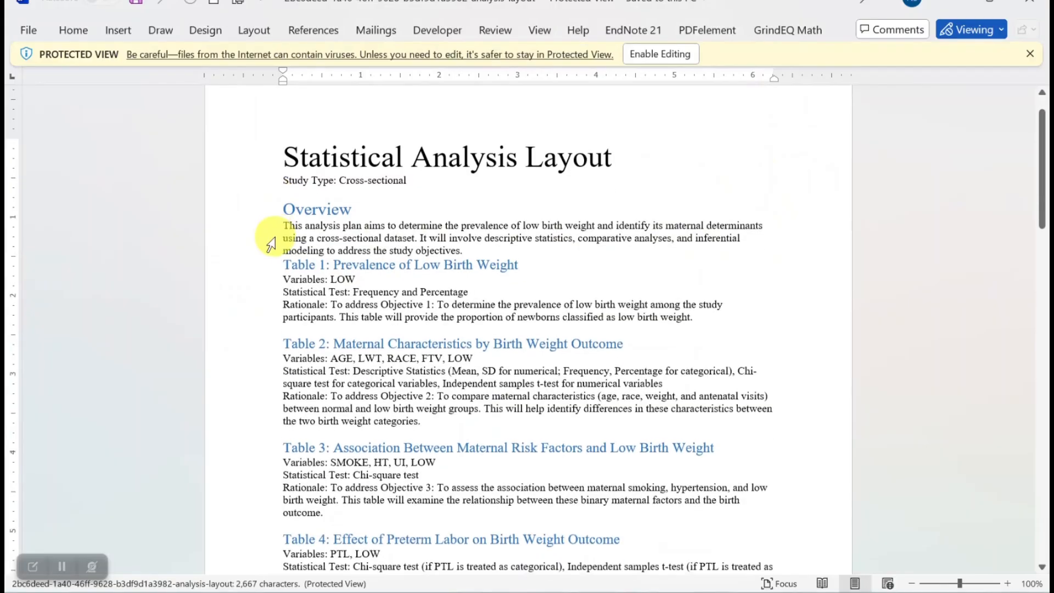
{"action": "left_click_drag", "start_coordinate": [282, 157], "coordinate": [638, 511]}
{"action": "scroll", "coordinate": [551, 514], "scroll_direction": "down", "scroll_amount": 3}
{"action": "scroll", "coordinate": [556, 513], "scroll_direction": "down", "scroll_amount": 6}
{"action": "scroll", "coordinate": [557, 516], "scroll_direction": "down", "scroll_amount": 6}
{"action": "scroll", "coordinate": [557, 515], "scroll_direction": "down", "scroll_amount": 2}
{"action": "left_click", "coordinate": [1029, 2]}
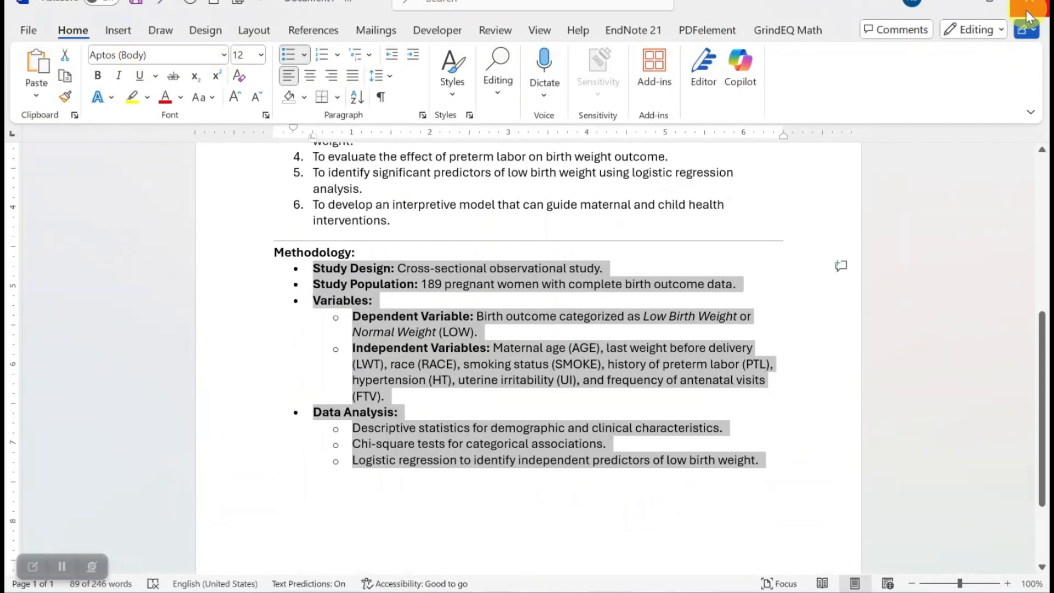
Return to the browser and generate Python code for the Prevalence of Low Birth Weight section.
{"action": "key", "text": "alt+Tab"}
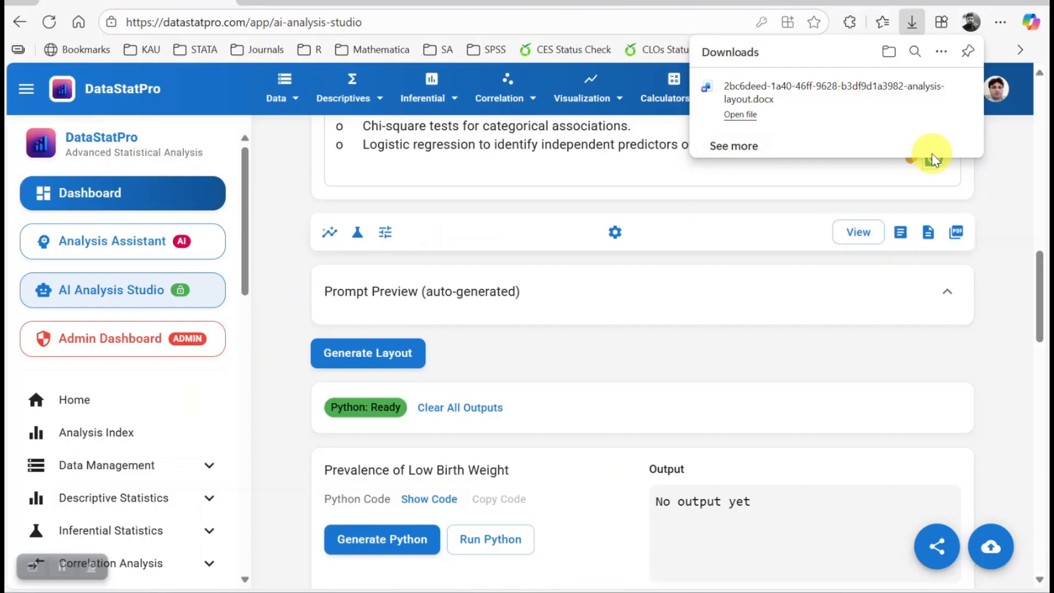
{"action": "left_click", "coordinate": [1016, 190]}
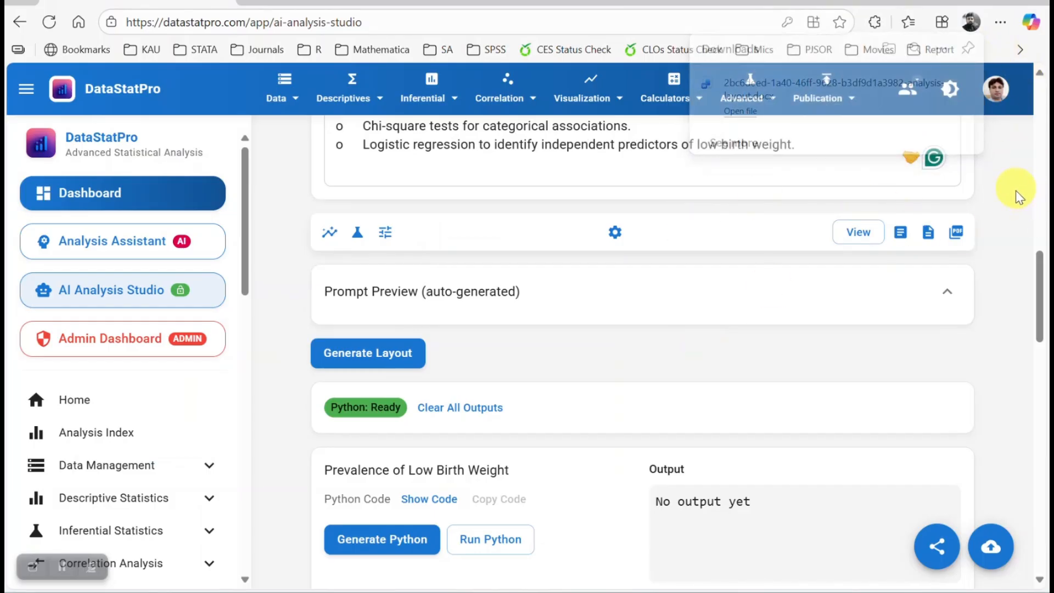
{"action": "scroll", "coordinate": [983, 261], "scroll_direction": "down", "scroll_amount": 5}
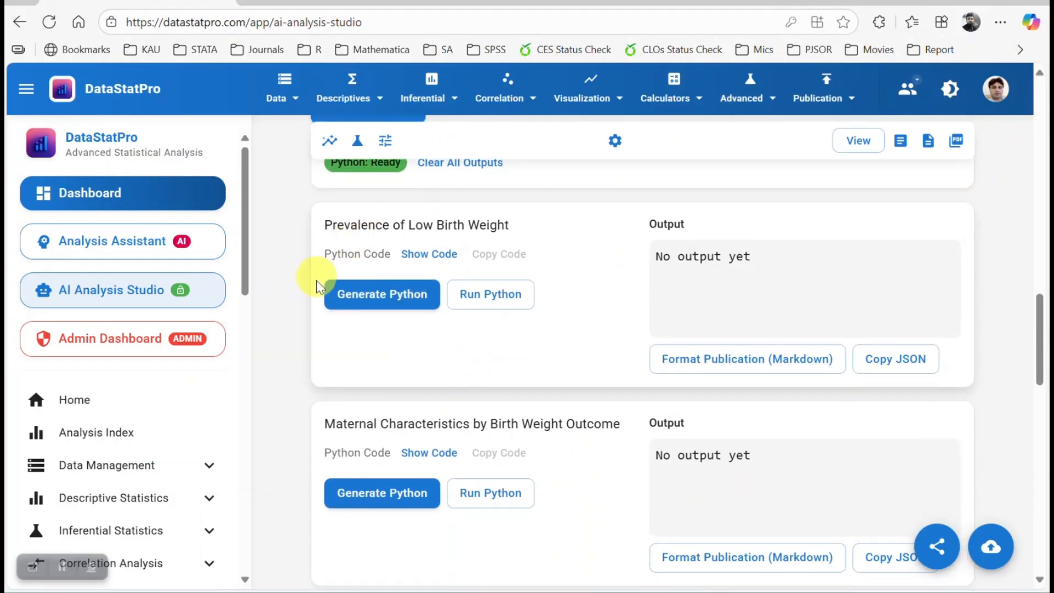
{"action": "left_click", "coordinate": [362, 302]}
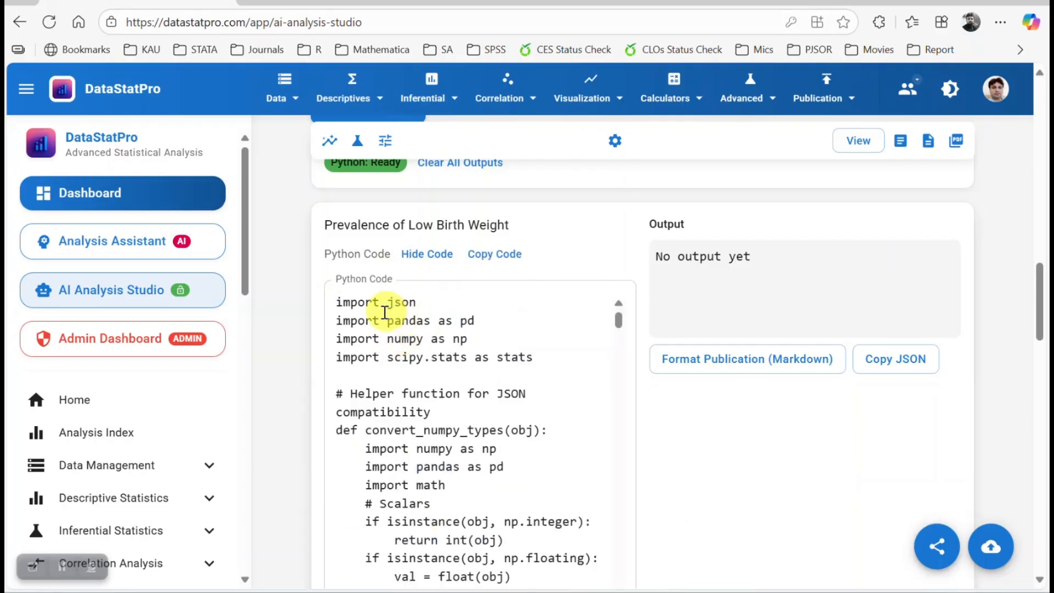
Read through the generated Python code for the prevalence section, then hide the code.
{"action": "scroll", "coordinate": [355, 310], "scroll_direction": "down", "scroll_amount": 6}
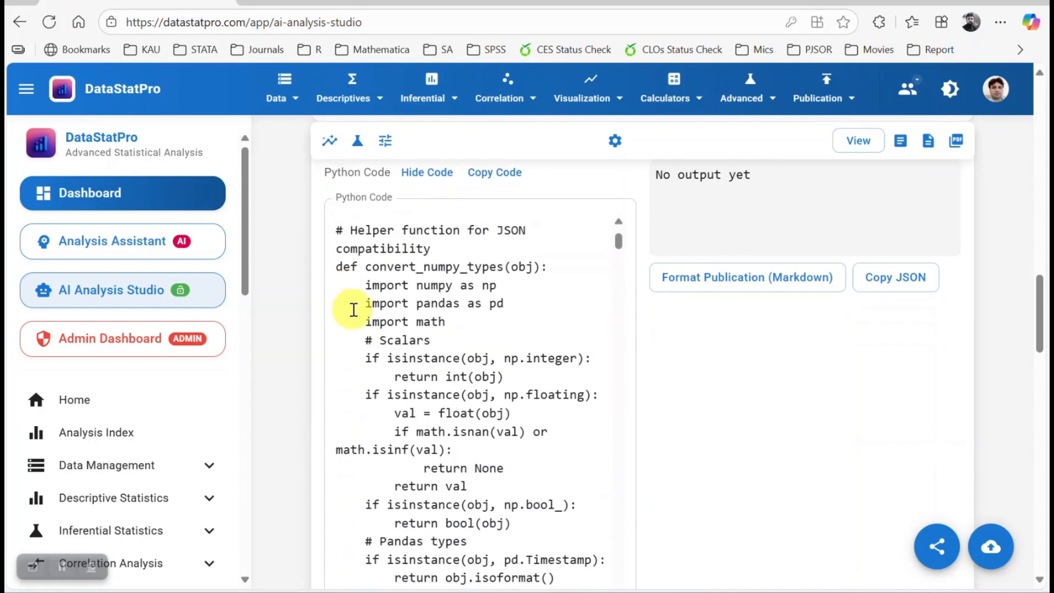
{"action": "scroll", "coordinate": [354, 310], "scroll_direction": "down", "scroll_amount": 10}
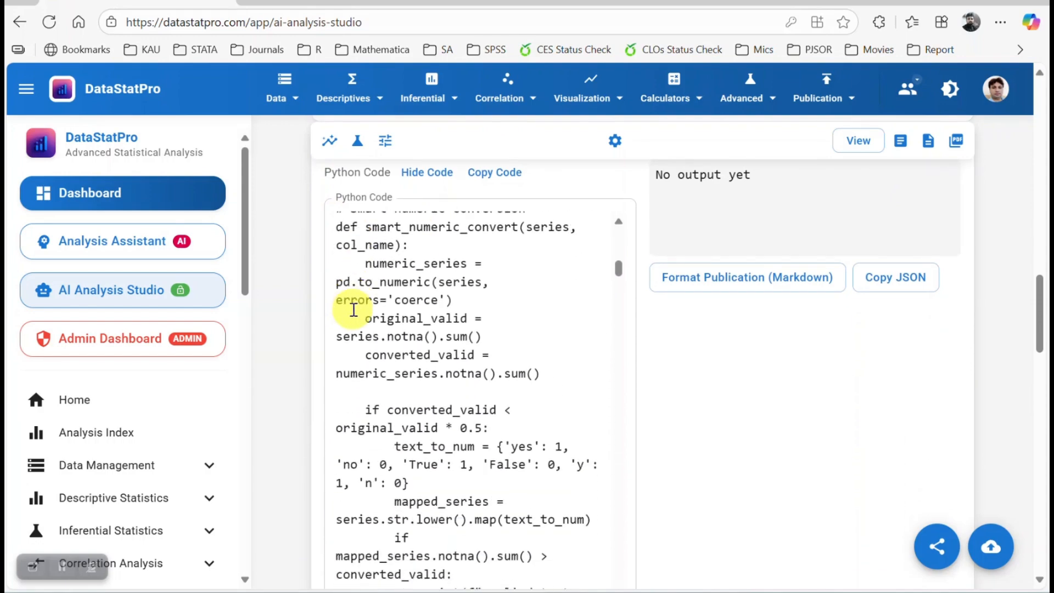
{"action": "scroll", "coordinate": [354, 310], "scroll_direction": "down", "scroll_amount": 10}
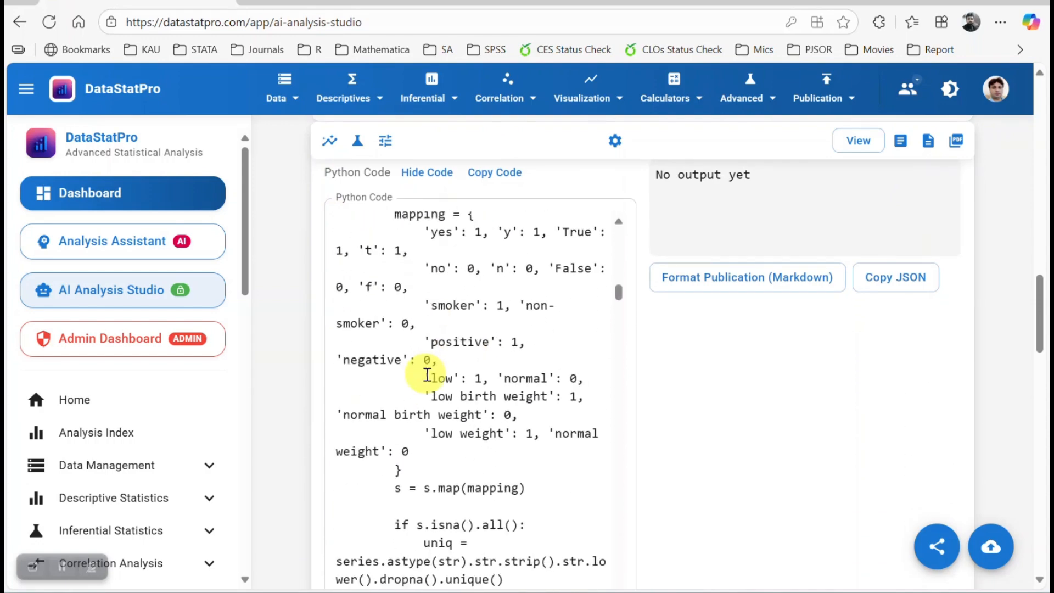
{"action": "scroll", "coordinate": [427, 375], "scroll_direction": "down", "scroll_amount": 15}
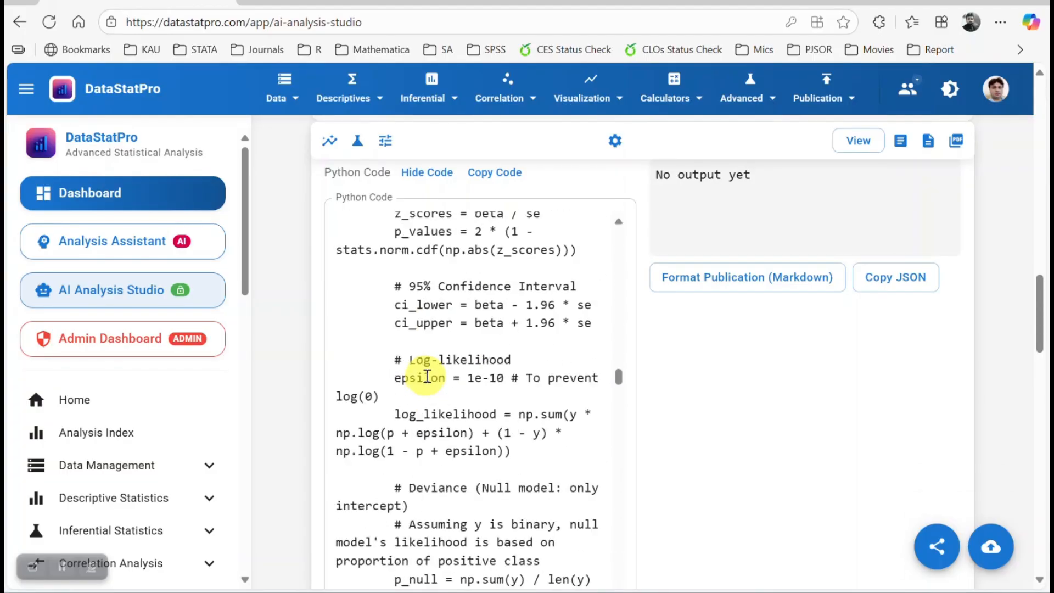
{"action": "scroll", "coordinate": [427, 376], "scroll_direction": "down", "scroll_amount": 20}
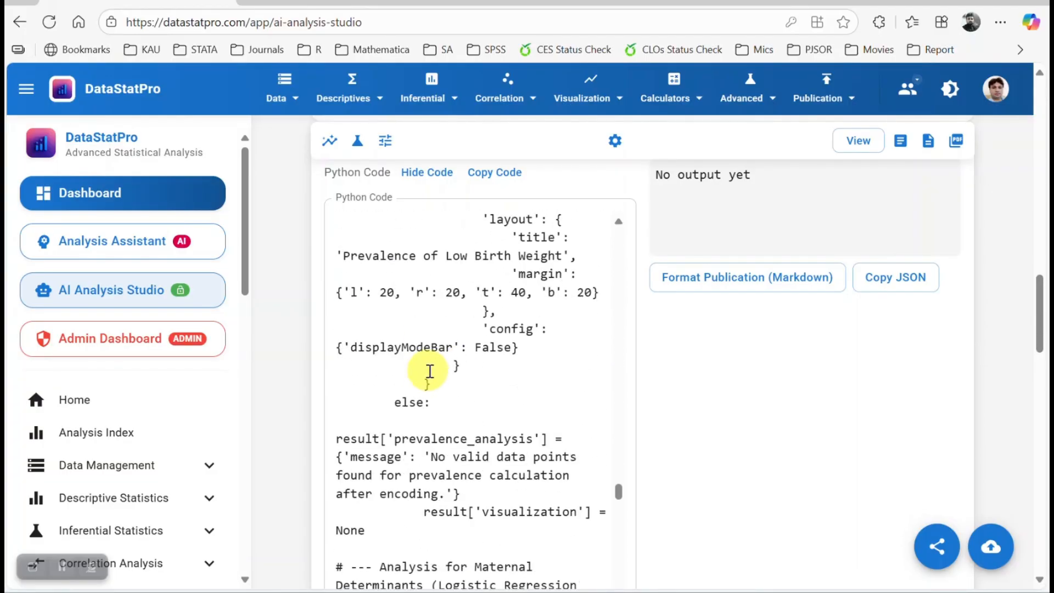
{"action": "scroll", "coordinate": [432, 377], "scroll_direction": "down", "scroll_amount": 20}
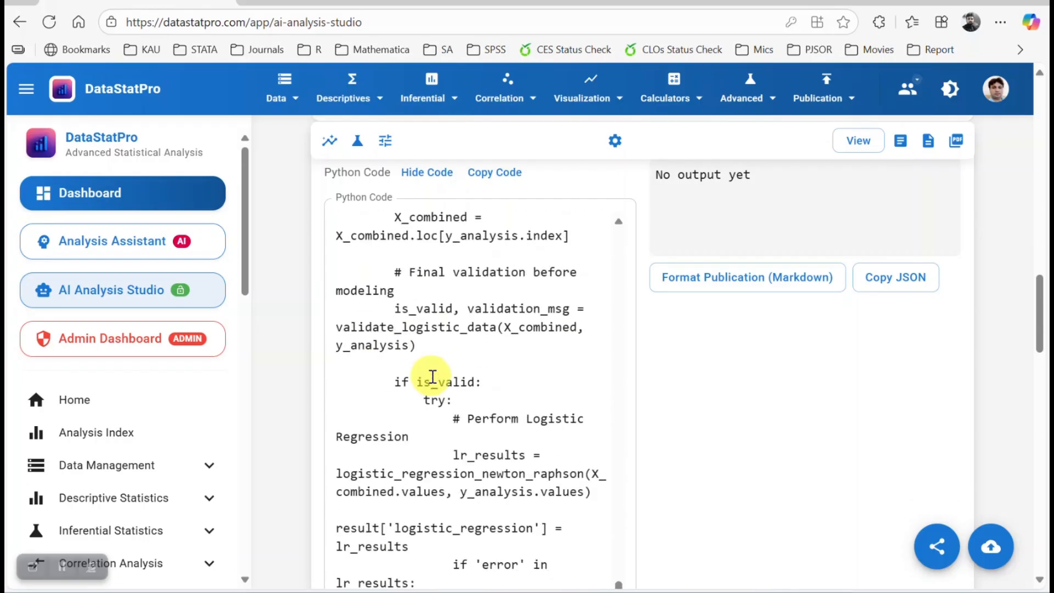
{"action": "scroll", "coordinate": [450, 336], "scroll_direction": "up", "scroll_amount": 1}
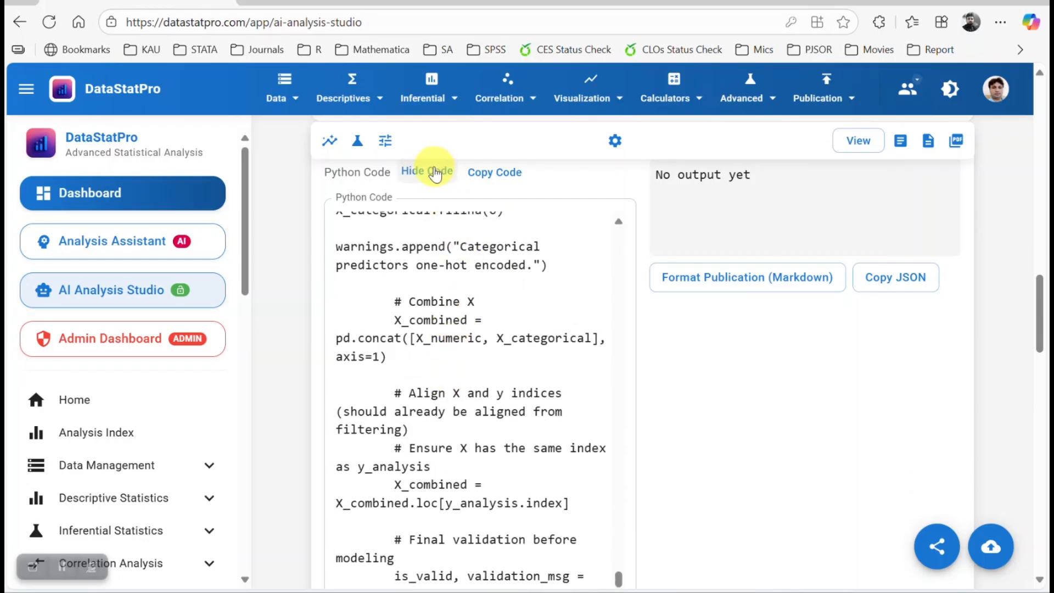
{"action": "left_click", "coordinate": [434, 172]}
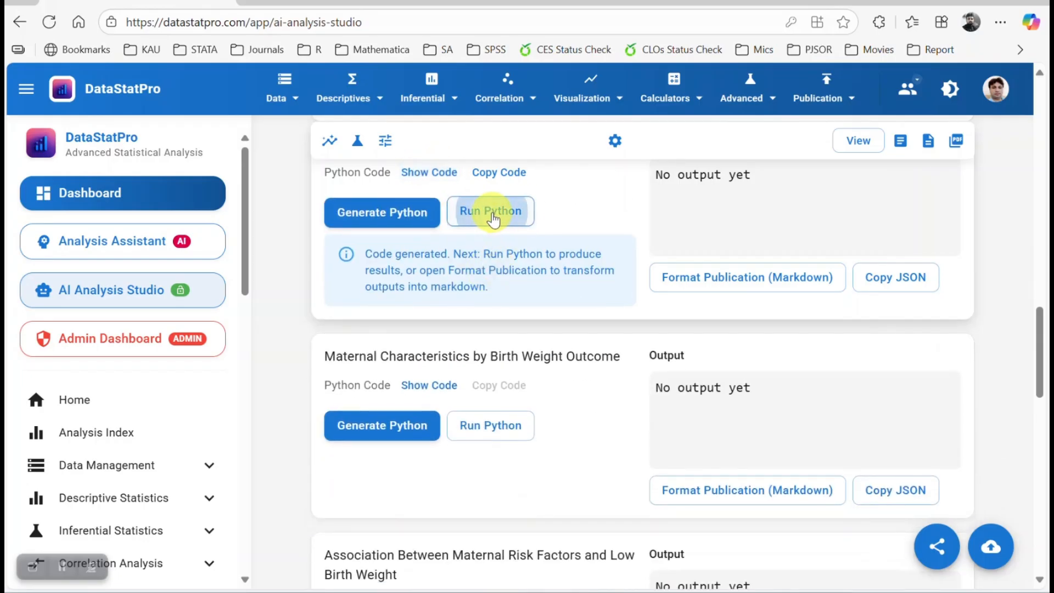
Review the pie chart and JSON output produced for the Prevalence of Low Birth Weight section.
{"action": "scroll", "coordinate": [508, 330], "scroll_direction": "up", "scroll_amount": 2}
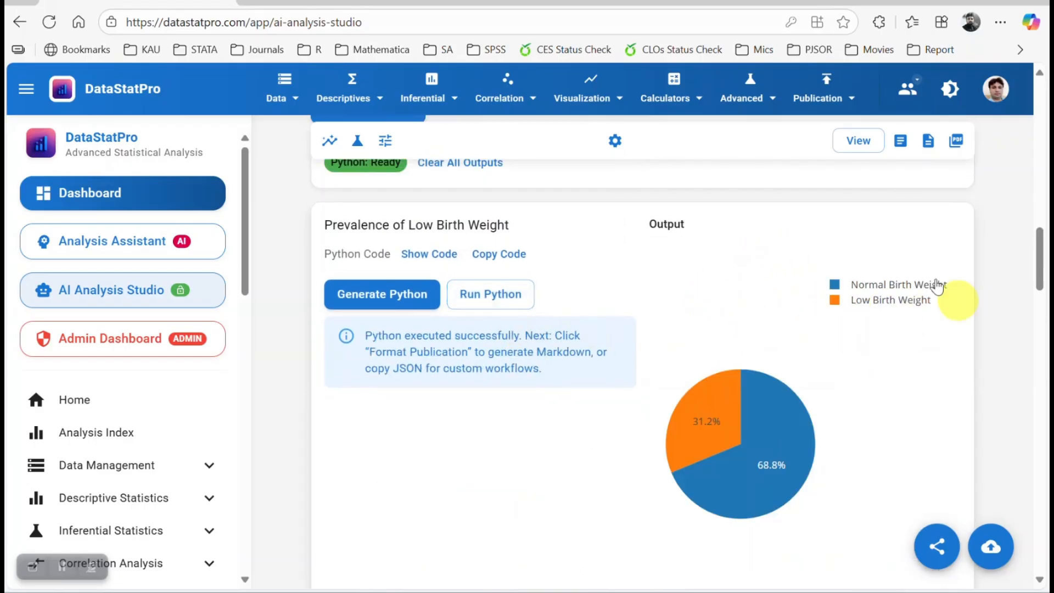
{"action": "scroll", "coordinate": [881, 357], "scroll_direction": "down", "scroll_amount": 2}
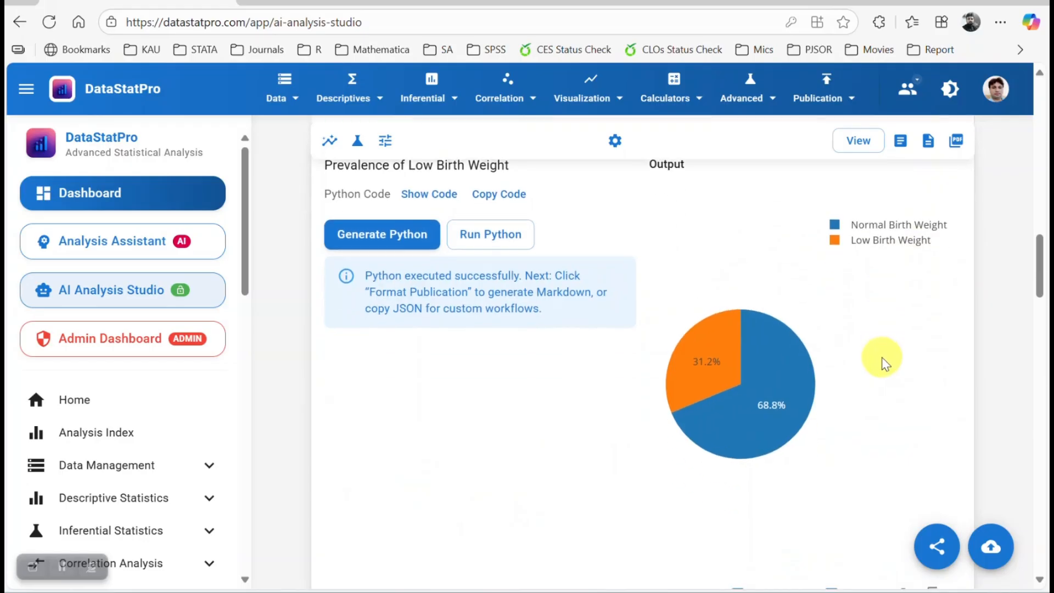
{"action": "scroll", "coordinate": [845, 304], "scroll_direction": "down", "scroll_amount": 5}
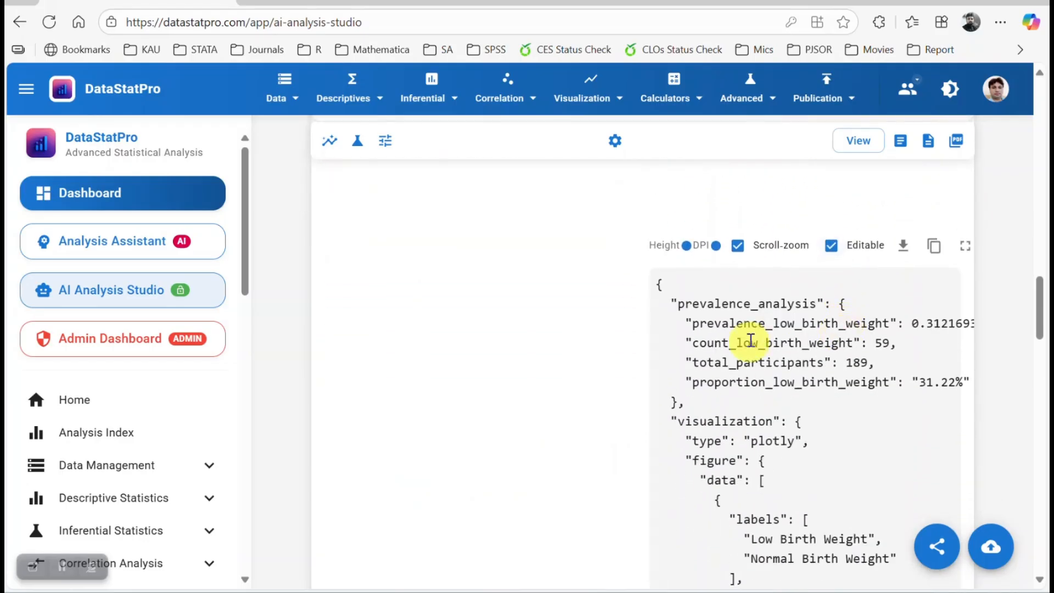
{"action": "scroll", "coordinate": [763, 341], "scroll_direction": "down", "scroll_amount": 4}
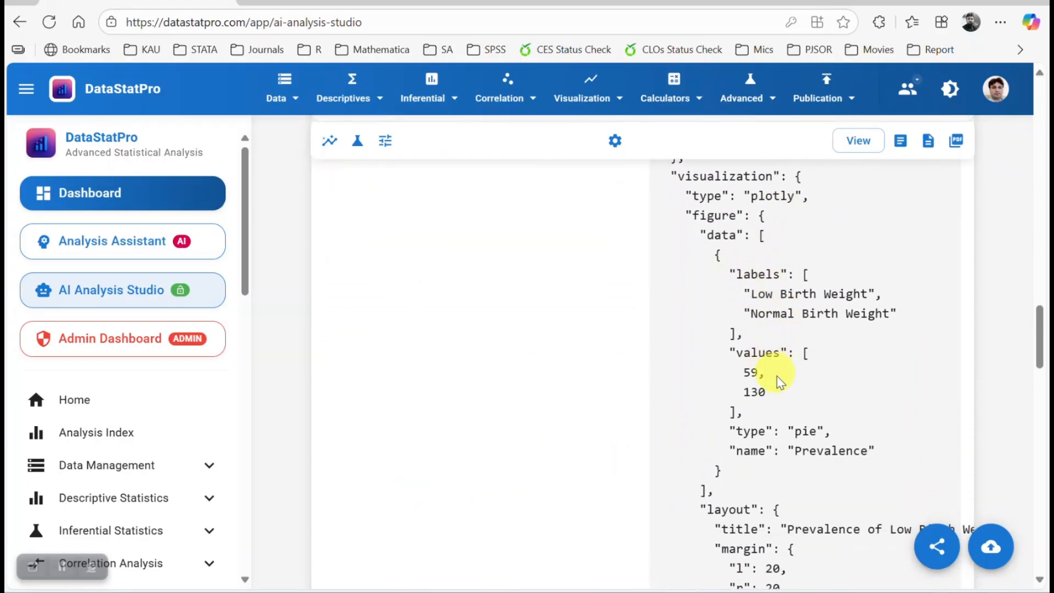
{"action": "scroll", "coordinate": [776, 377], "scroll_direction": "down", "scroll_amount": 7}
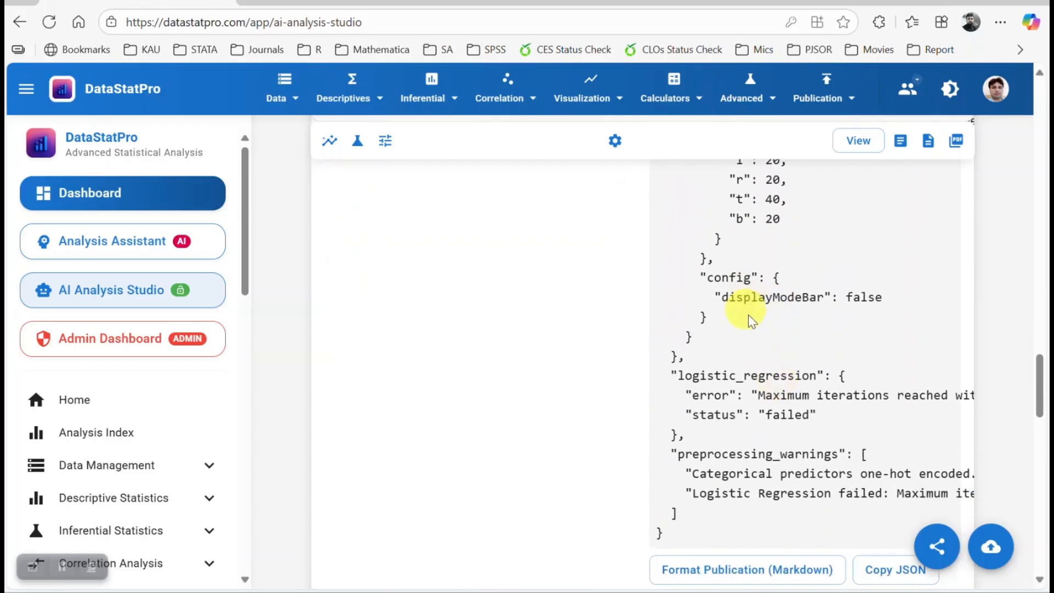
{"action": "scroll", "coordinate": [760, 335], "scroll_direction": "down", "scroll_amount": 3}
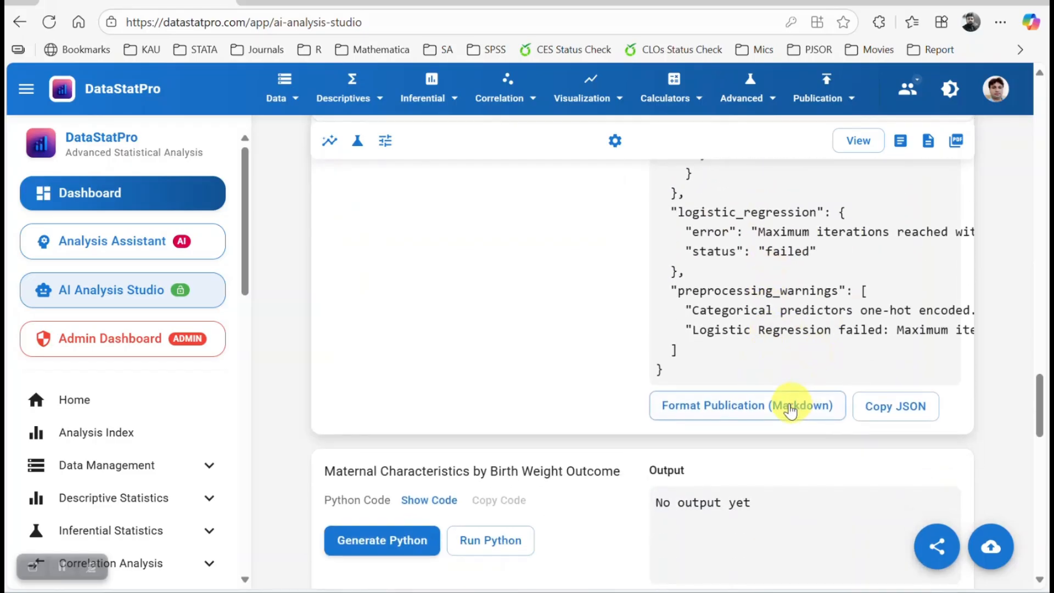
Format the prevalence section's output as a publication, download it as a Word document and open it.
{"action": "left_click", "coordinate": [790, 410]}
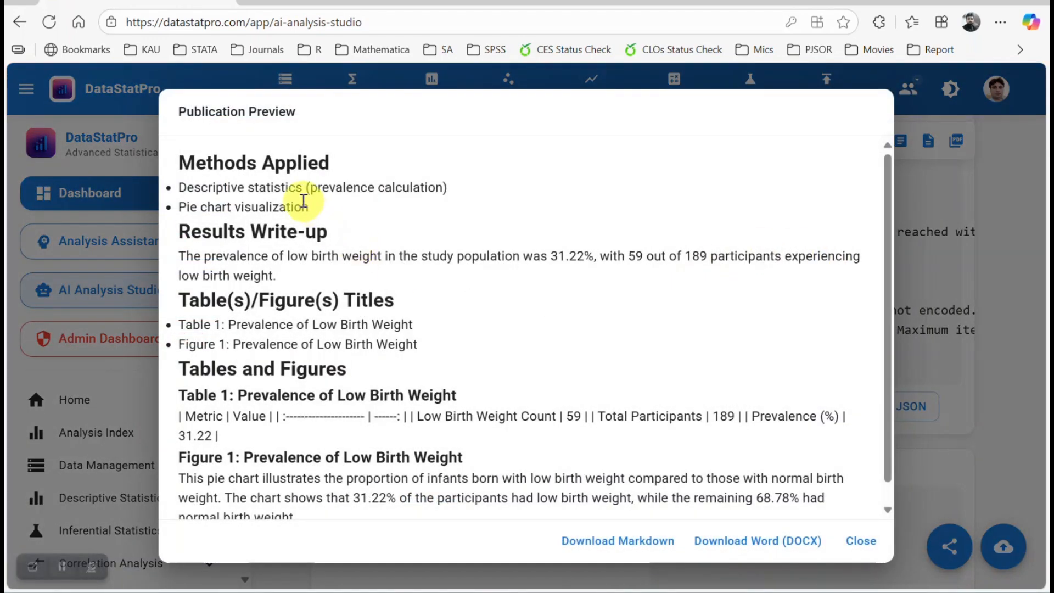
{"action": "scroll", "coordinate": [324, 253], "scroll_direction": "down", "scroll_amount": 1}
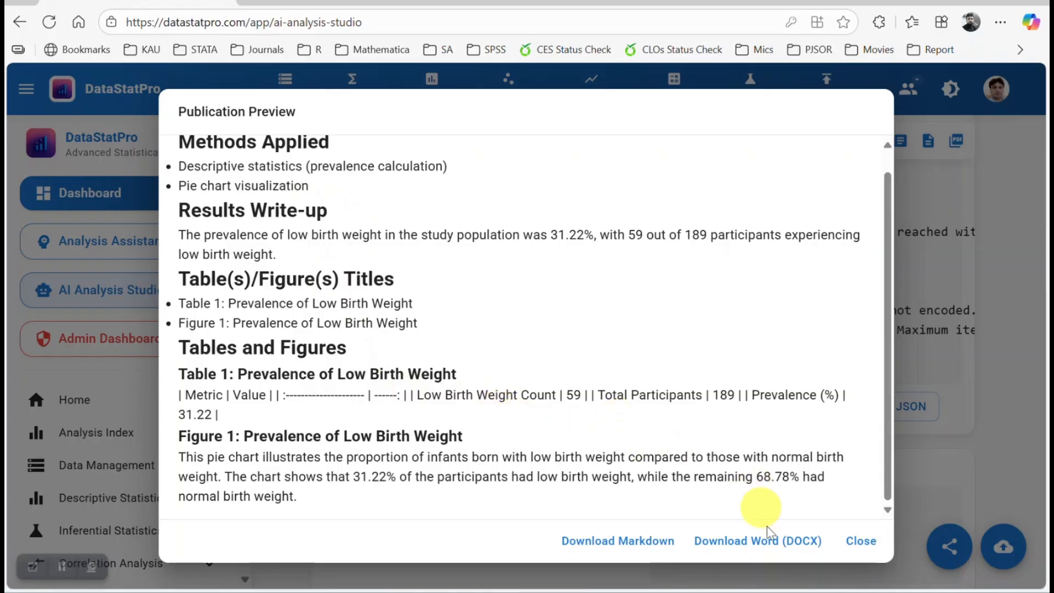
{"action": "left_click", "coordinate": [793, 540]}
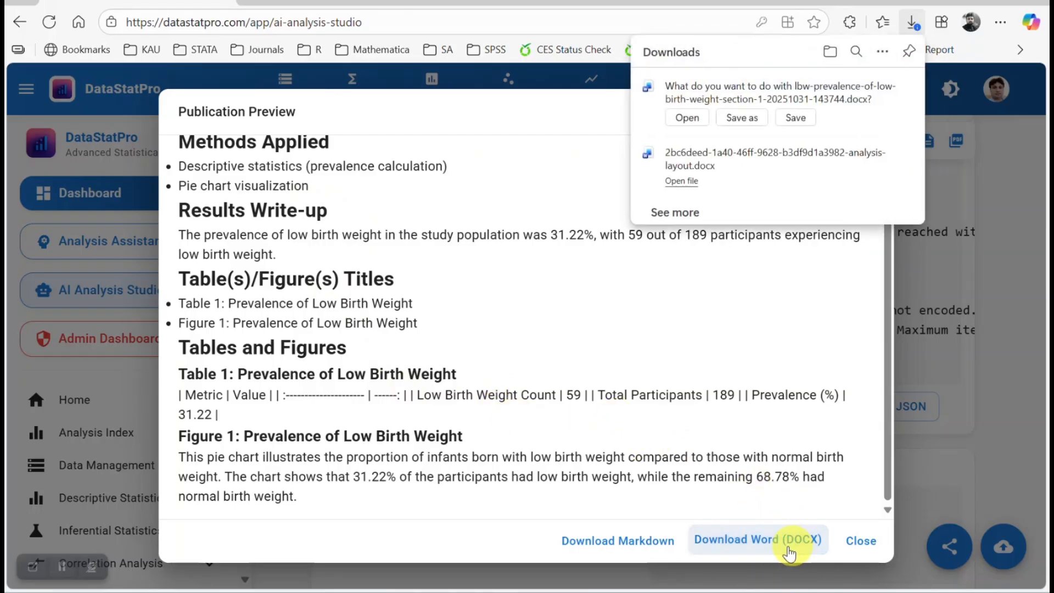
{"action": "left_click", "coordinate": [685, 119]}
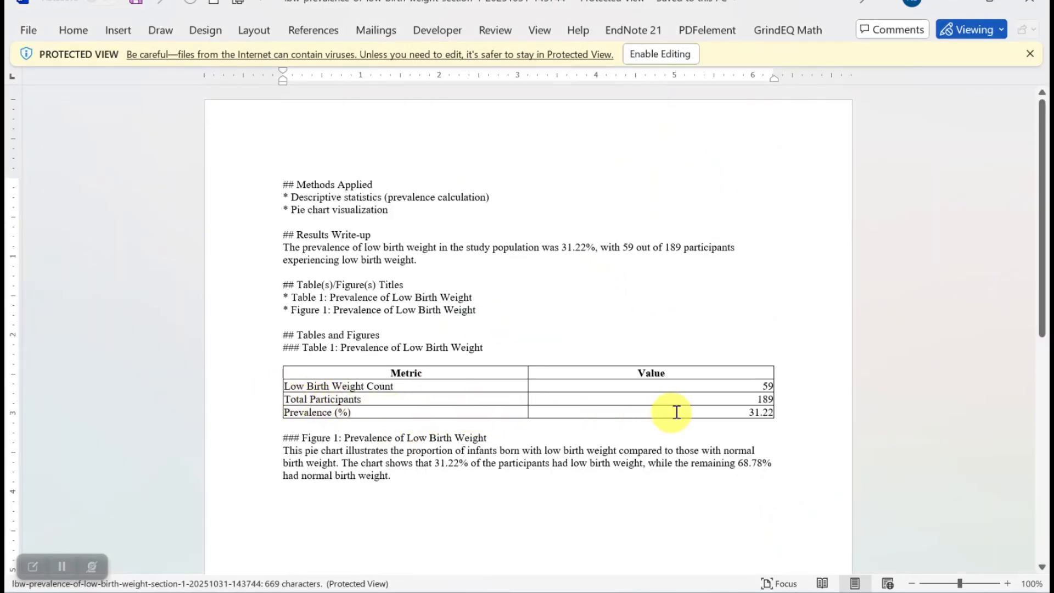
Close the Word windows and the publication preview to return to the analysis studio.
{"action": "left_click", "coordinate": [1030, 2]}
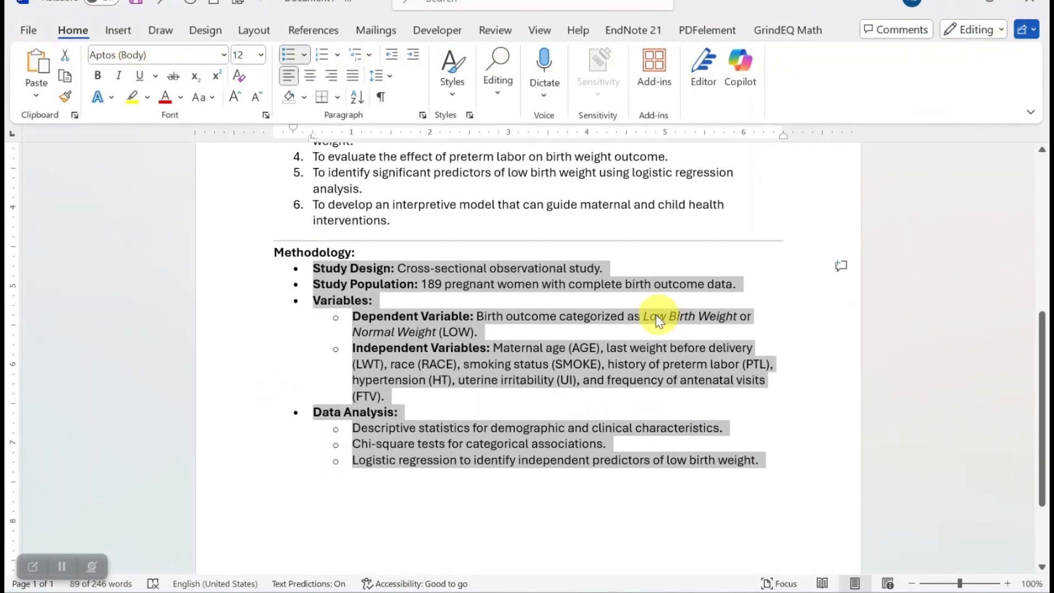
{"action": "left_click", "coordinate": [1035, 11]}
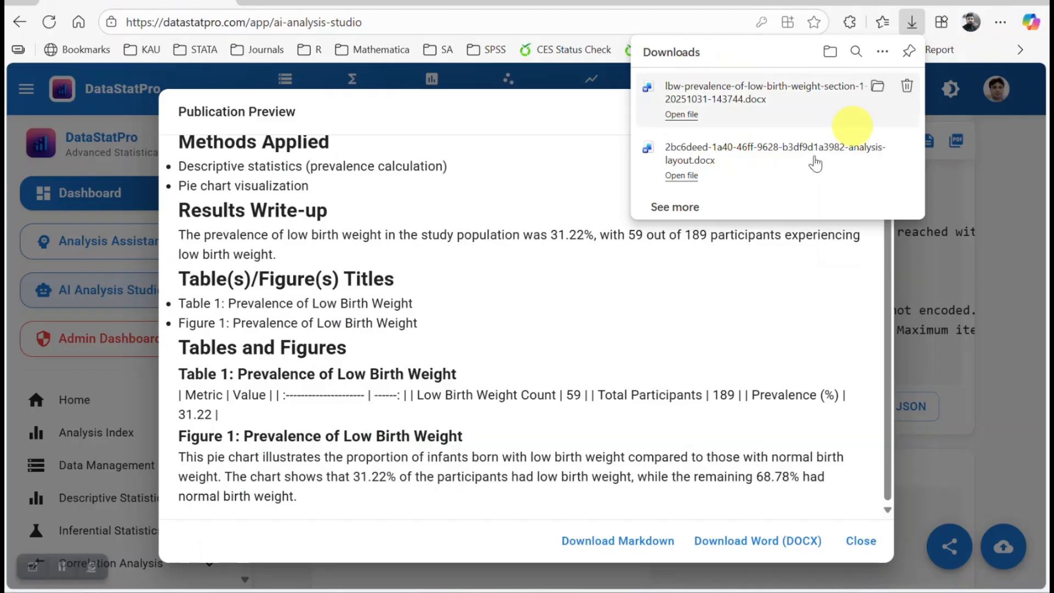
{"action": "left_click", "coordinate": [996, 206]}
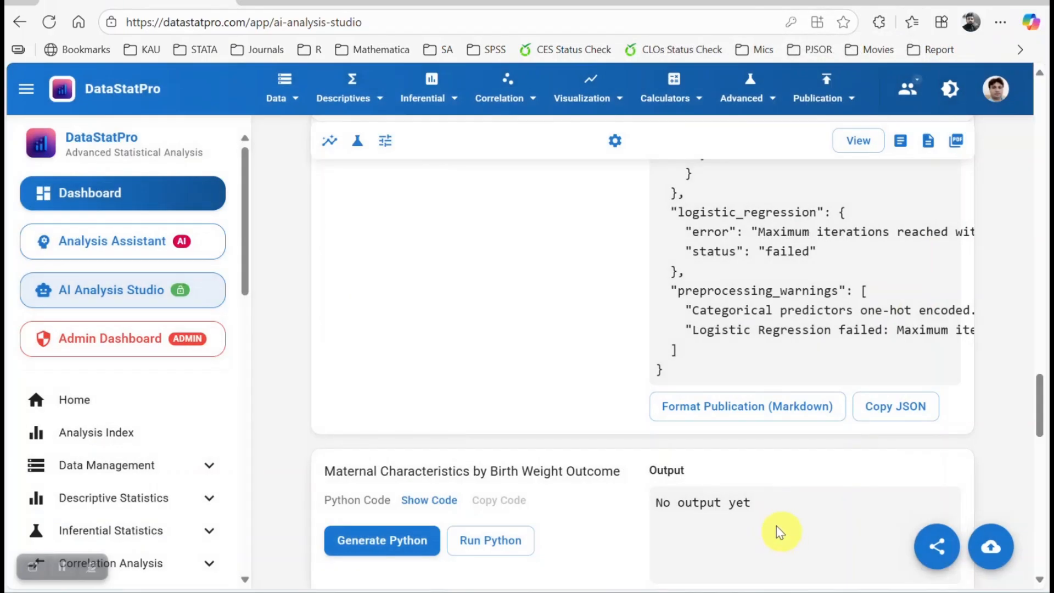
Generate Python code for the Association Between Maternal Risk Factors and Low Birth Weight section.
{"action": "scroll", "coordinate": [494, 385], "scroll_direction": "down", "scroll_amount": 3}
{"action": "scroll", "coordinate": [591, 323], "scroll_direction": "down", "scroll_amount": 2}
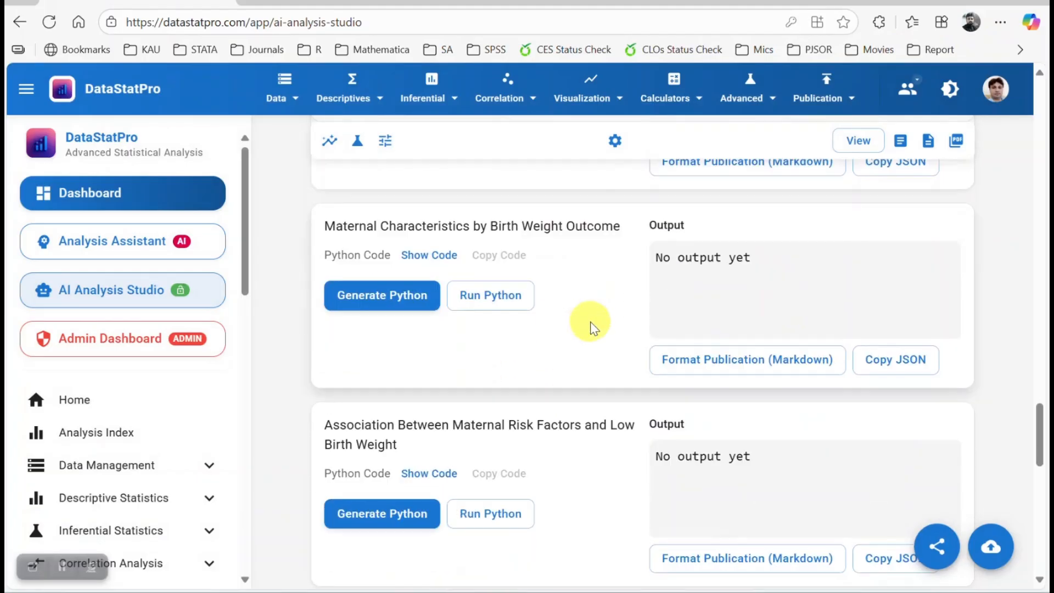
{"action": "scroll", "coordinate": [384, 321], "scroll_direction": "down", "scroll_amount": 2}
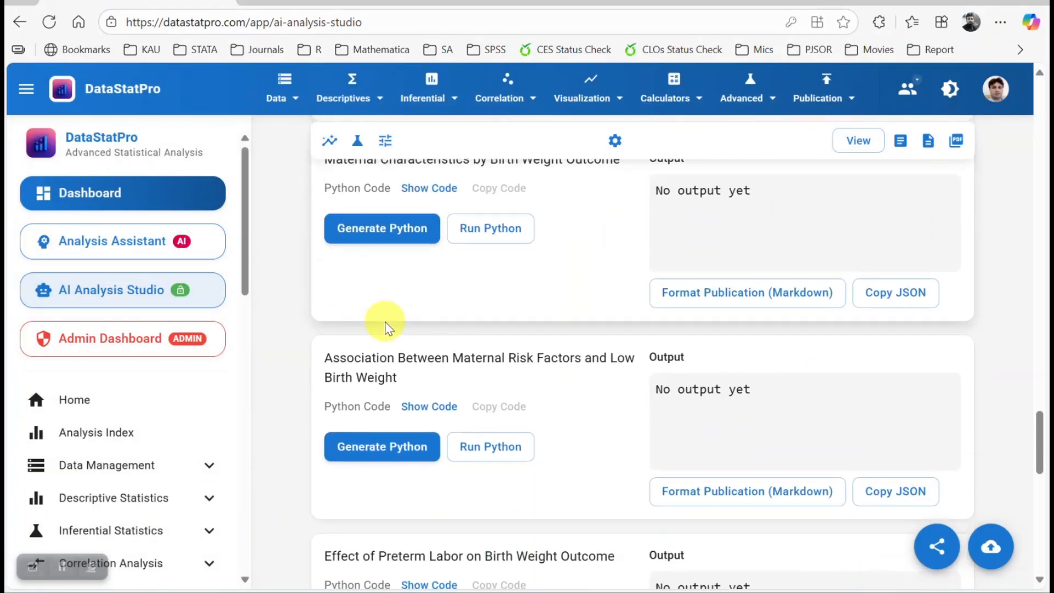
{"action": "left_click", "coordinate": [377, 433]}
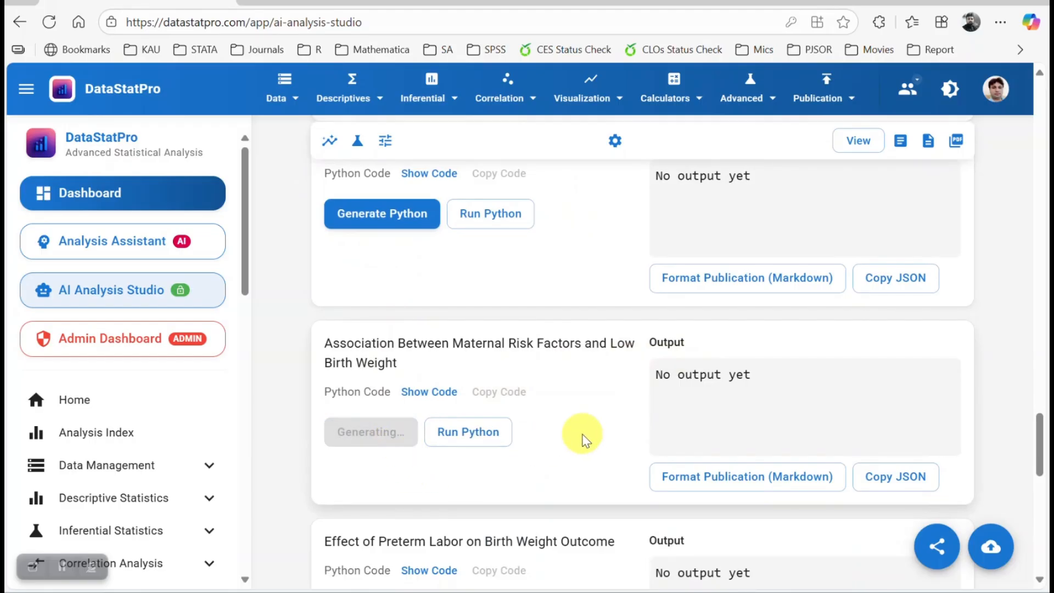
Read through the generated Python code for the association section, then hide the code.
{"action": "scroll", "coordinate": [483, 439], "scroll_direction": "down", "scroll_amount": 2}
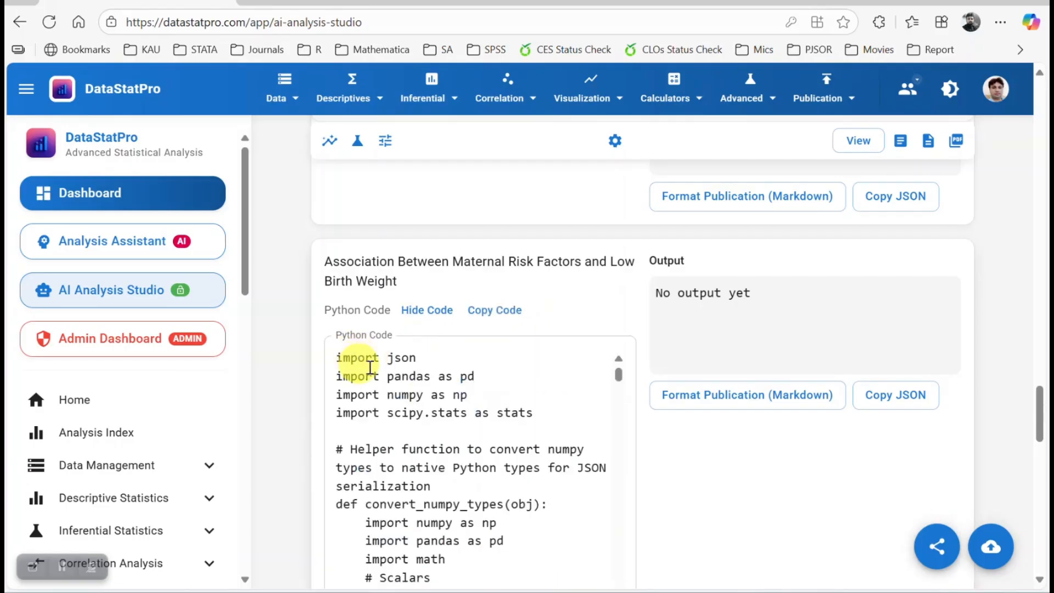
{"action": "scroll", "coordinate": [413, 372], "scroll_direction": "down", "scroll_amount": 6}
{"action": "scroll", "coordinate": [471, 423], "scroll_direction": "down", "scroll_amount": 12}
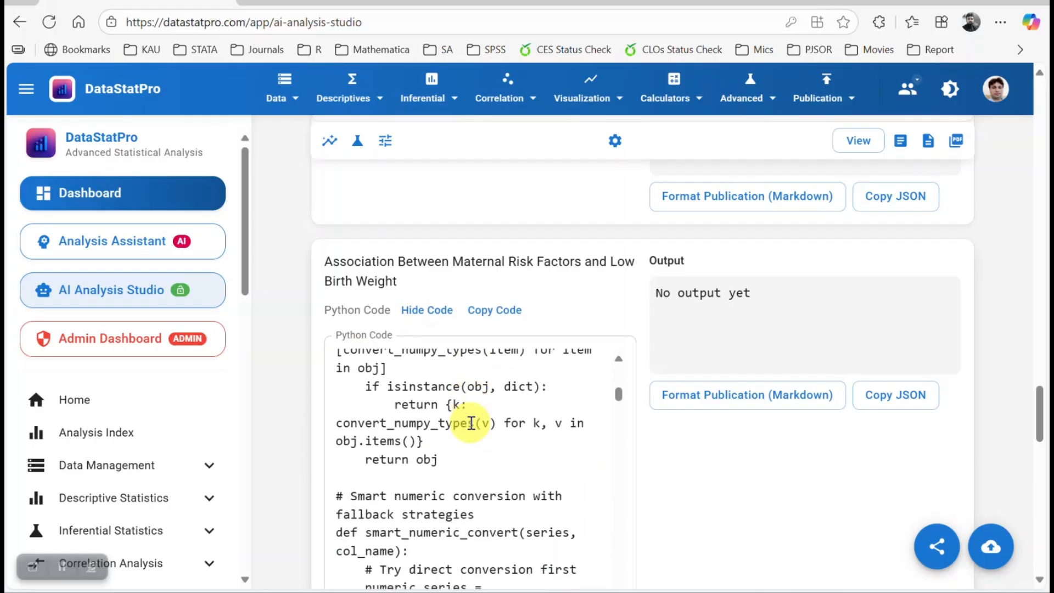
{"action": "scroll", "coordinate": [471, 423], "scroll_direction": "down", "scroll_amount": 12}
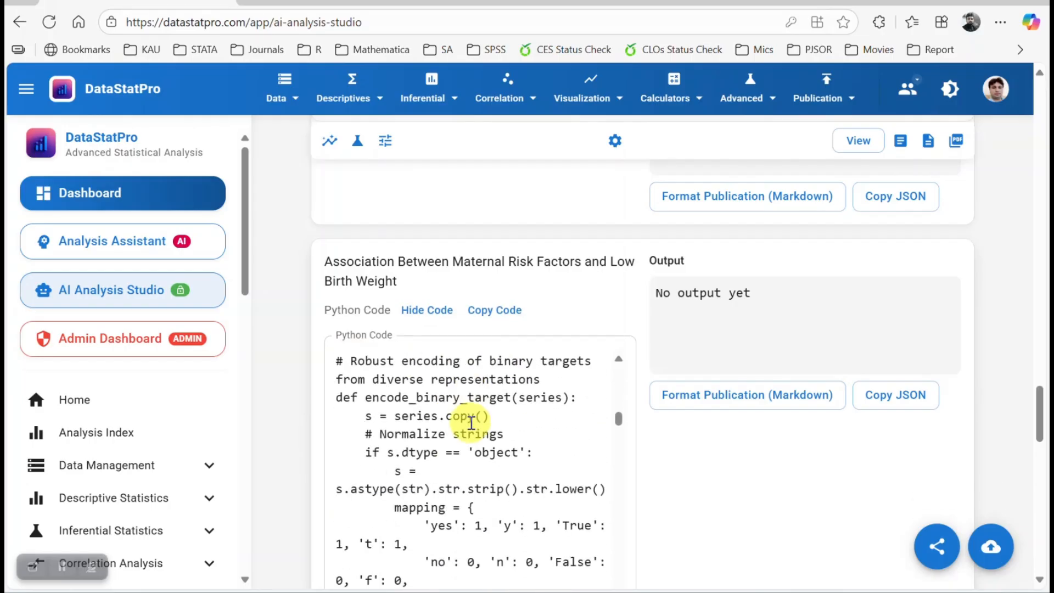
{"action": "scroll", "coordinate": [471, 424], "scroll_direction": "down", "scroll_amount": 5}
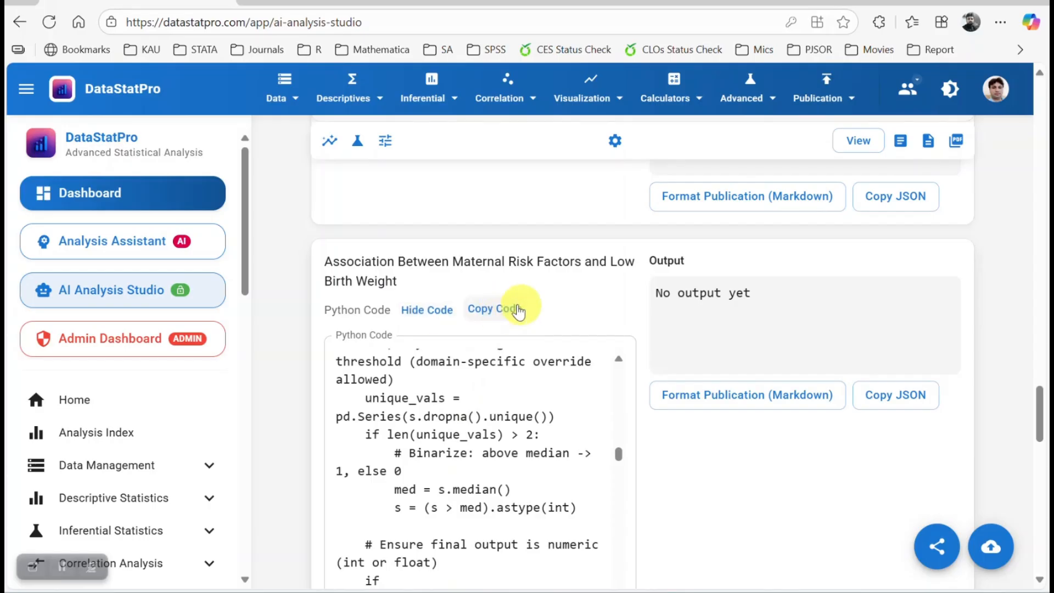
{"action": "left_click", "coordinate": [426, 309]}
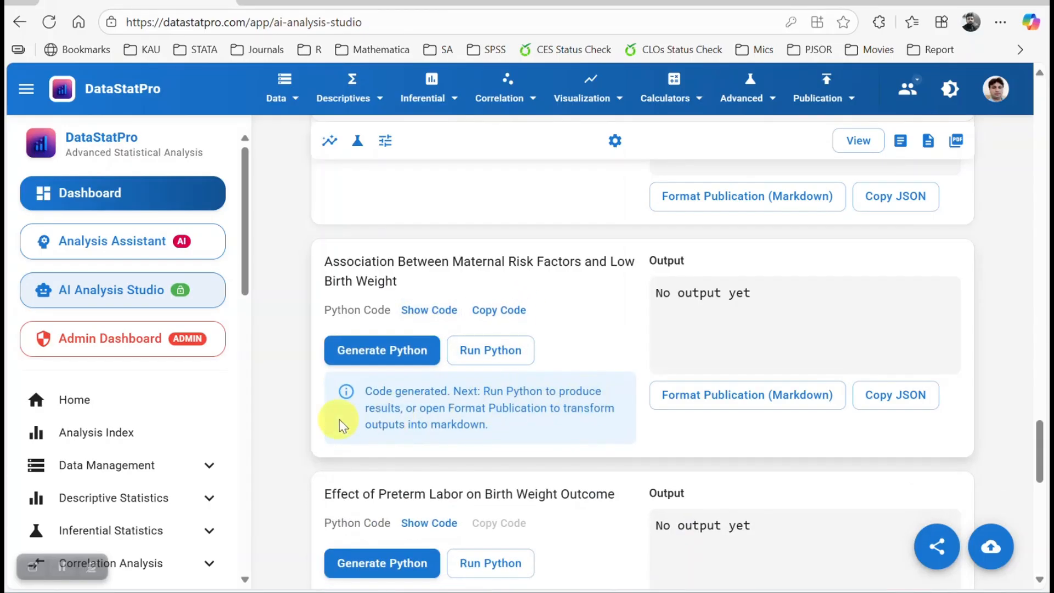
Run the Python code for the association section and review its logistic regression output.
{"action": "left_click", "coordinate": [490, 354]}
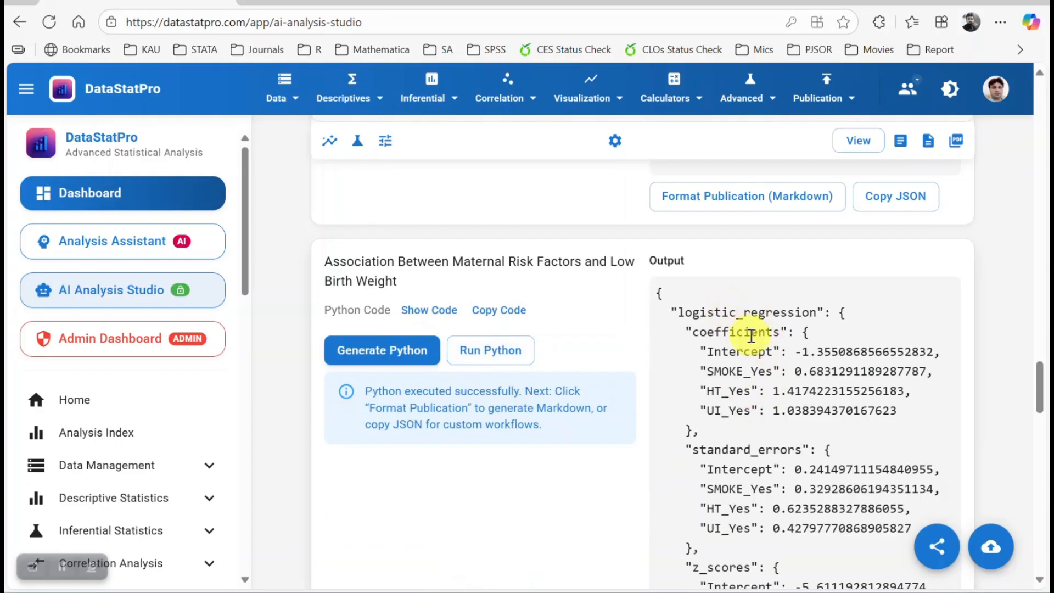
{"action": "scroll", "coordinate": [759, 365], "scroll_direction": "down", "scroll_amount": 10}
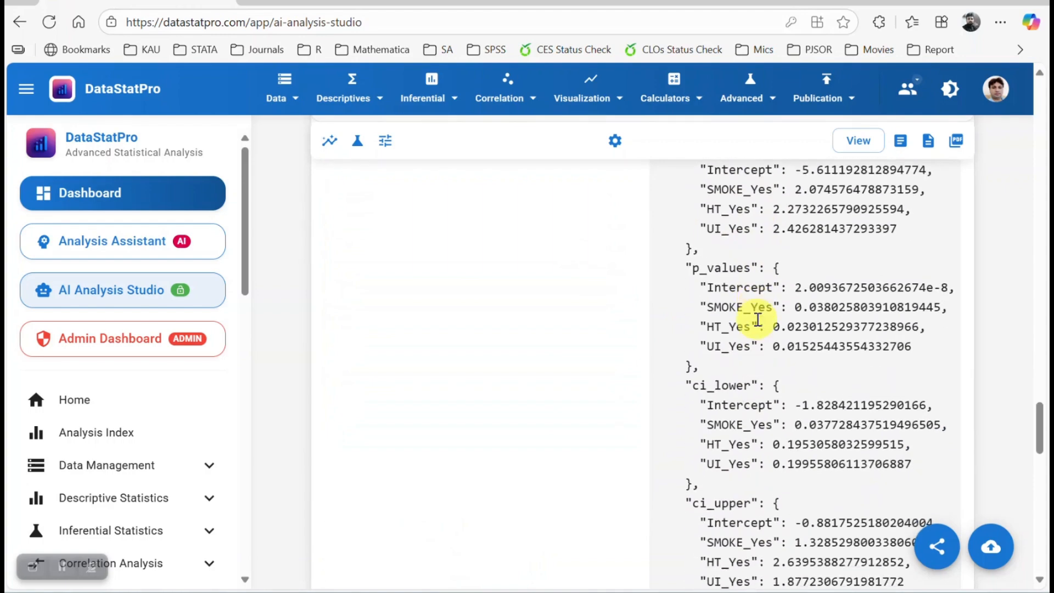
{"action": "scroll", "coordinate": [759, 329], "scroll_direction": "down", "scroll_amount": 5}
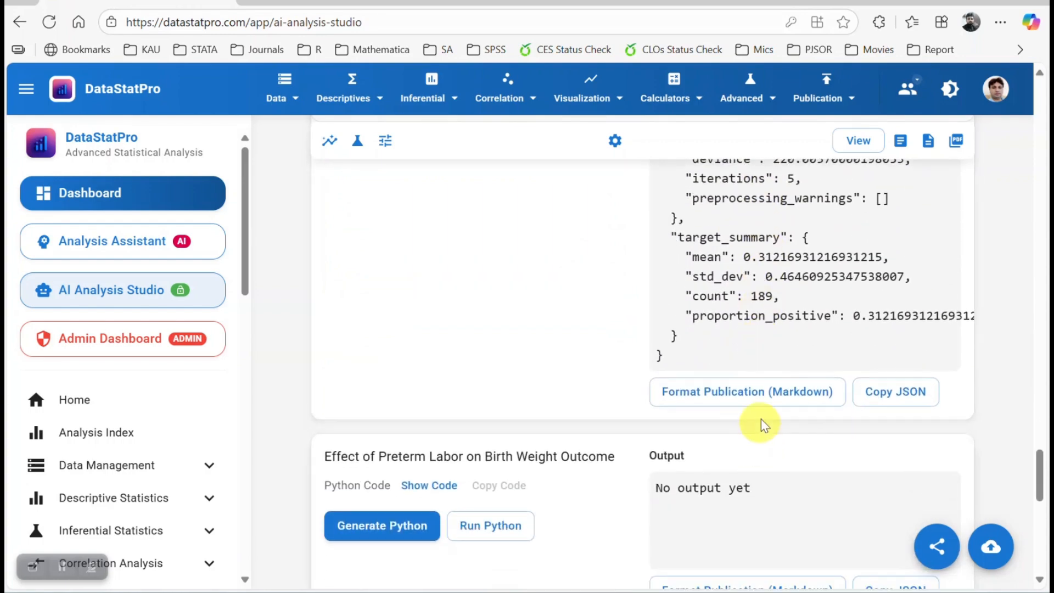
Format the association section's output as a publication, download it as a Word document and open it.
{"action": "left_click", "coordinate": [765, 402]}
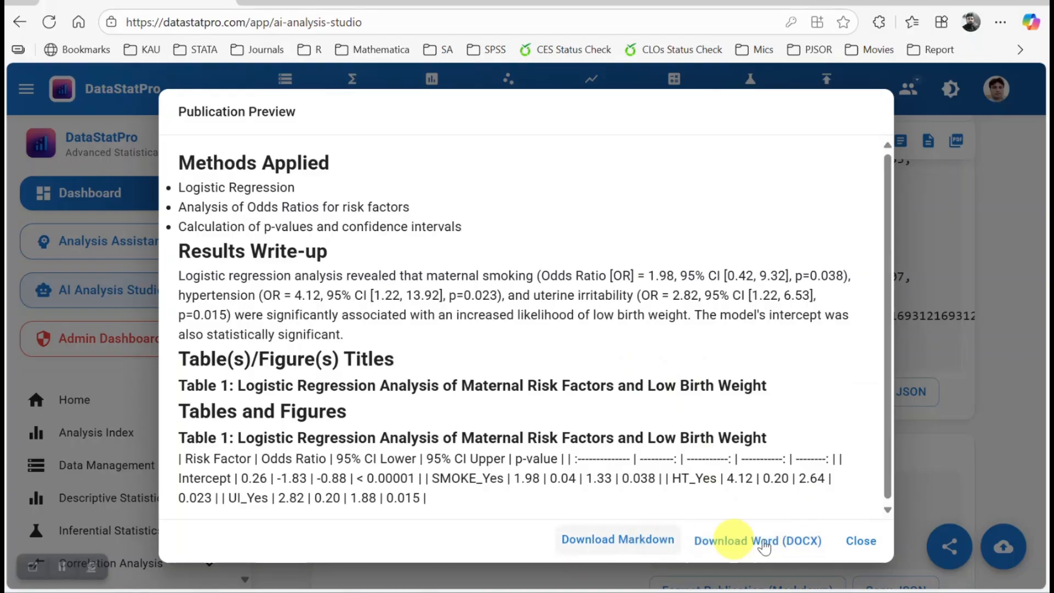
{"action": "left_click", "coordinate": [714, 542]}
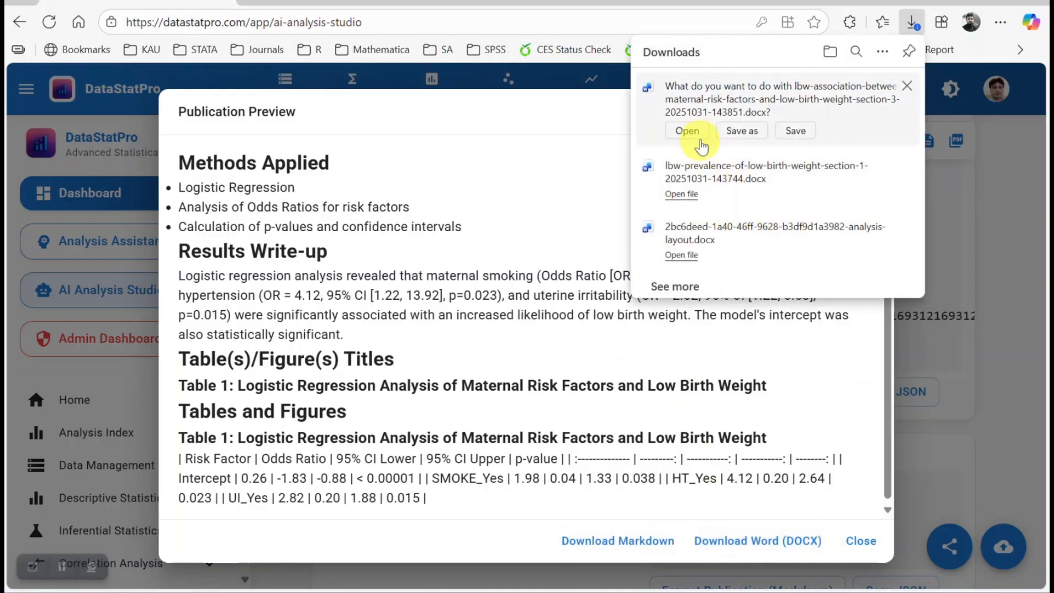
{"action": "left_click", "coordinate": [690, 132]}
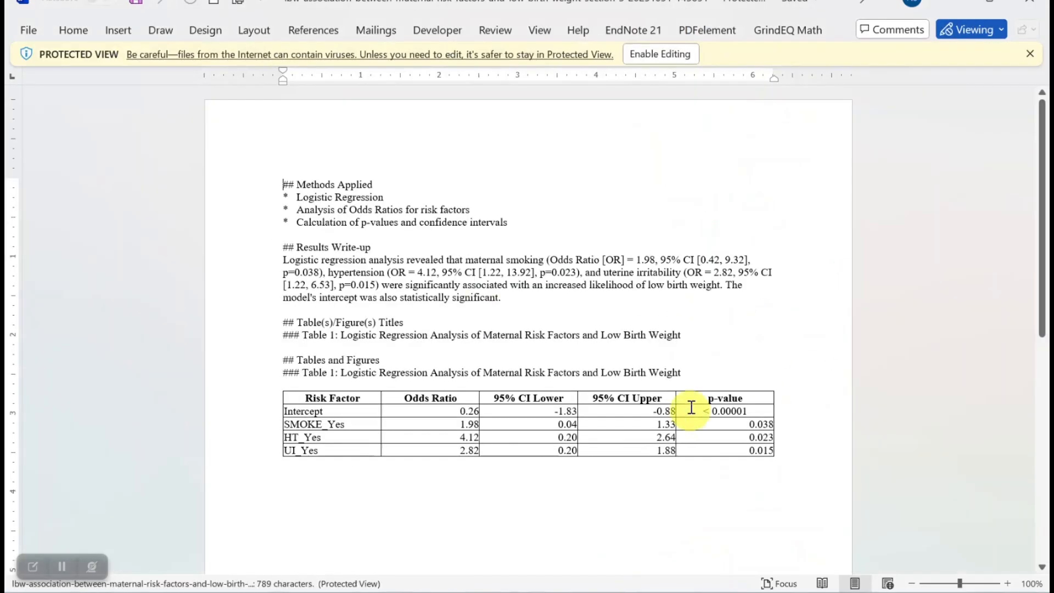
Go through the exported document's odds ratio and confidence interval columns, table title and results write-up.
{"action": "left_click", "coordinate": [312, 398]}
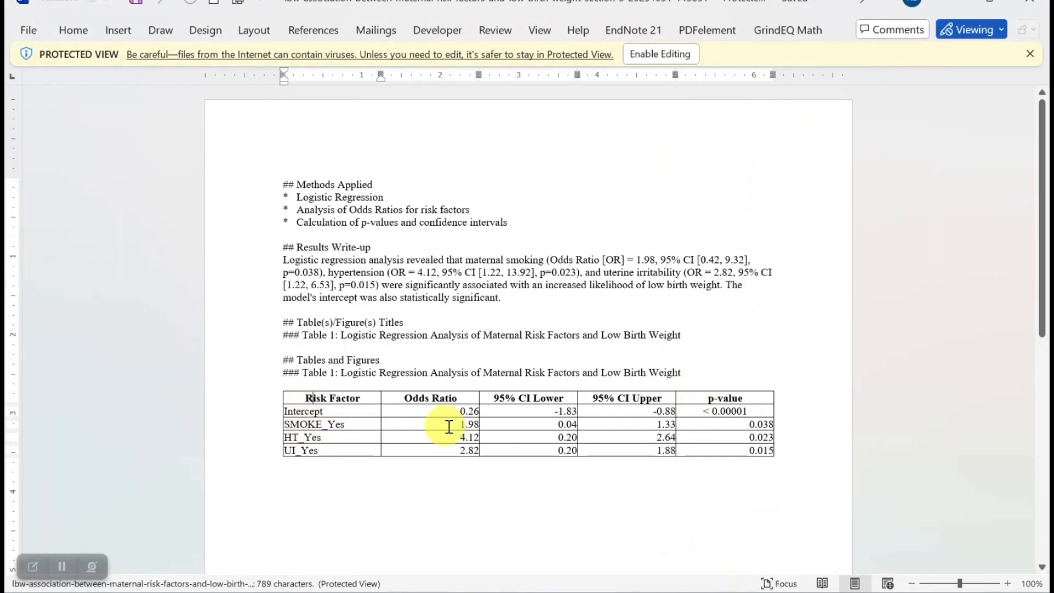
{"action": "left_click_drag", "start_coordinate": [409, 400], "coordinate": [455, 443]}
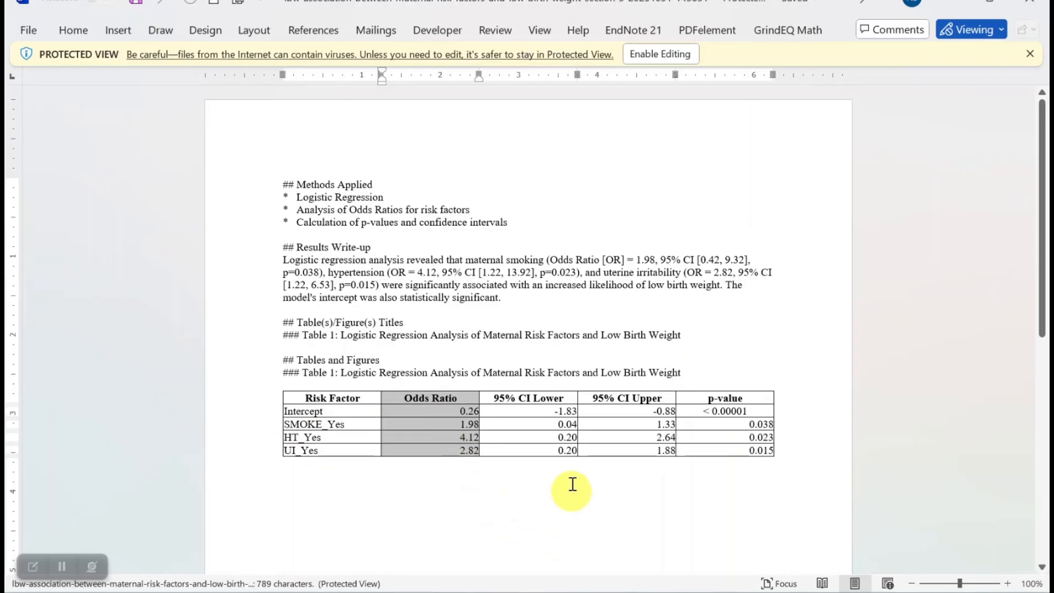
{"action": "left_click_drag", "start_coordinate": [502, 397], "coordinate": [582, 447]}
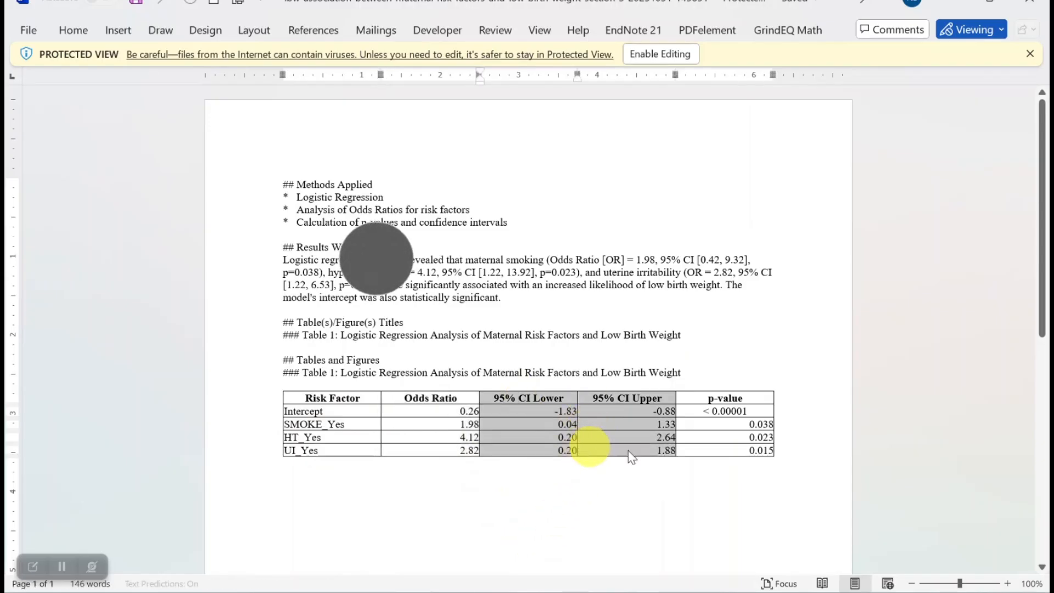
{"action": "left_click", "coordinate": [723, 433]}
{"action": "left_click_drag", "start_coordinate": [342, 335], "coordinate": [615, 346]}
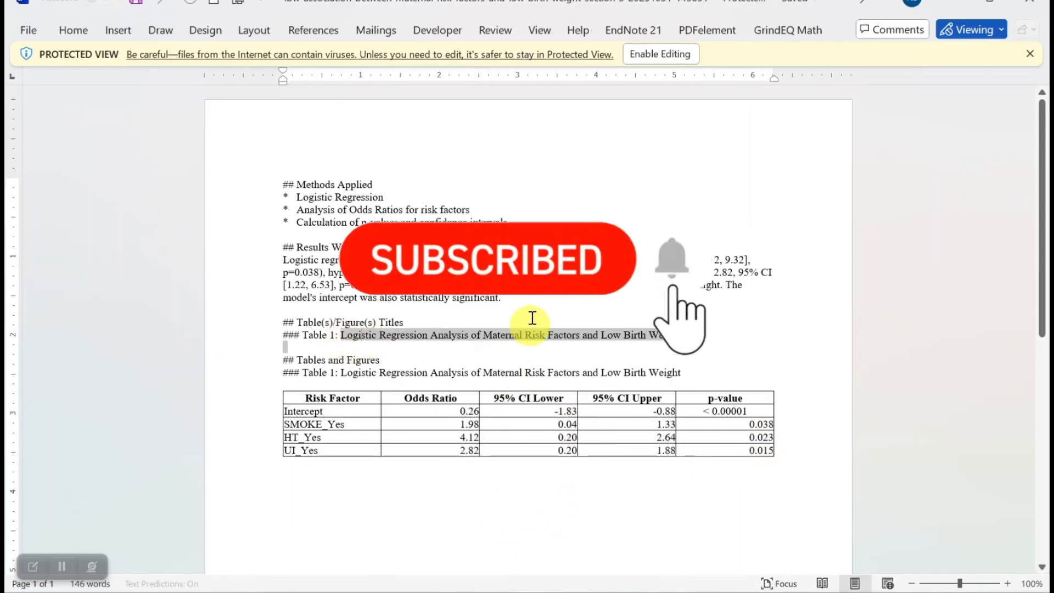
{"action": "left_click_drag", "start_coordinate": [284, 261], "coordinate": [748, 305]}
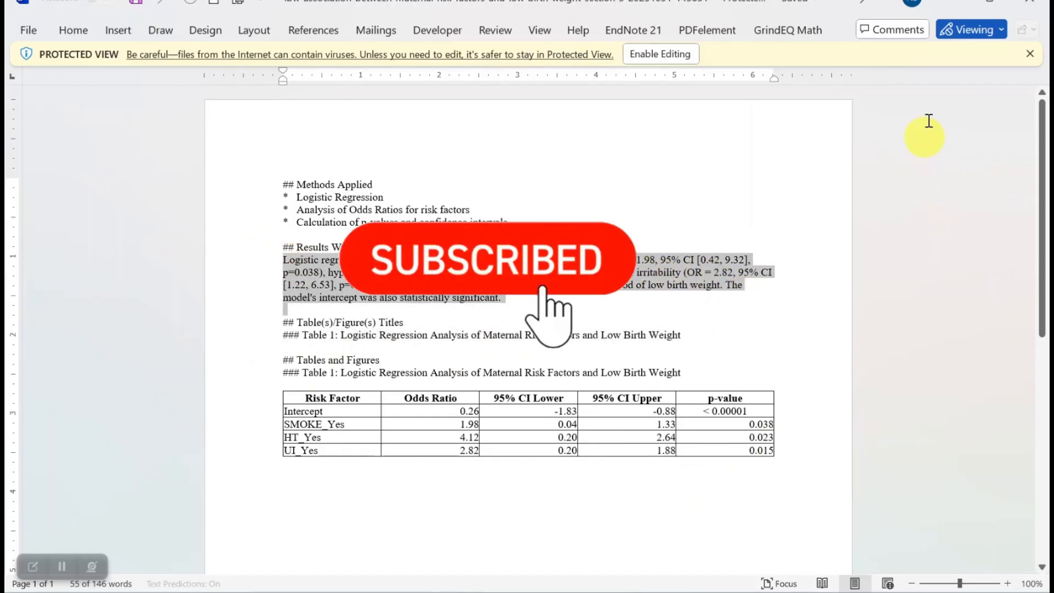